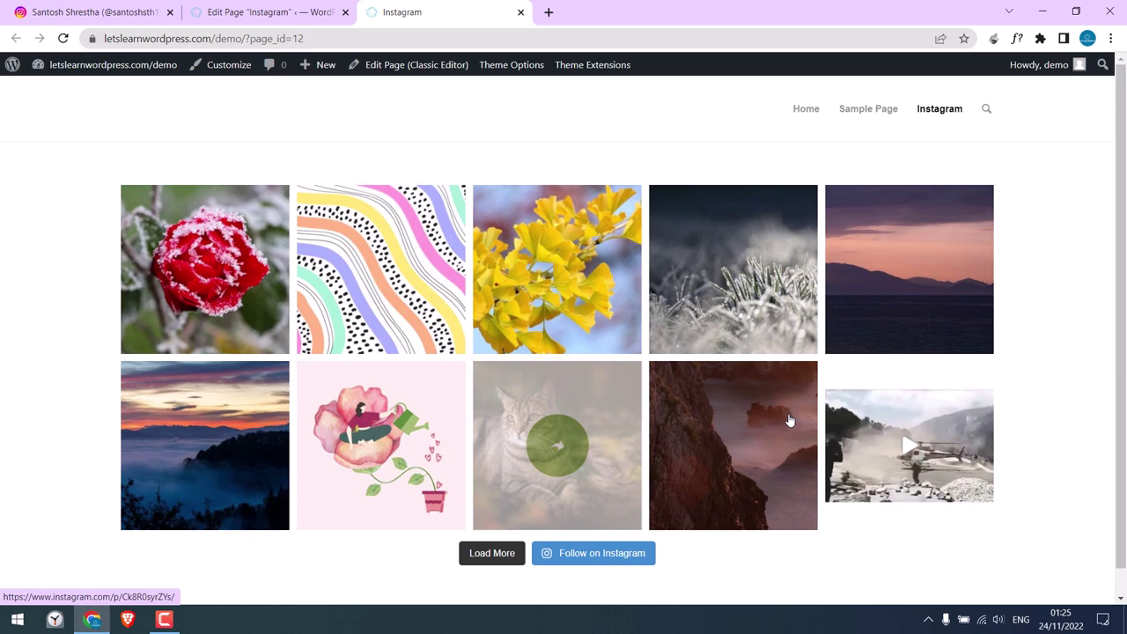
Bring Chrome back to the Instagram profile tab and scroll its posts grid.
{"action": "scroll", "coordinate": [1125, 161], "scroll_direction": "down", "scroll_amount": 1}
{"action": "scroll", "coordinate": [1106, 189], "scroll_direction": "up", "scroll_amount": 1}
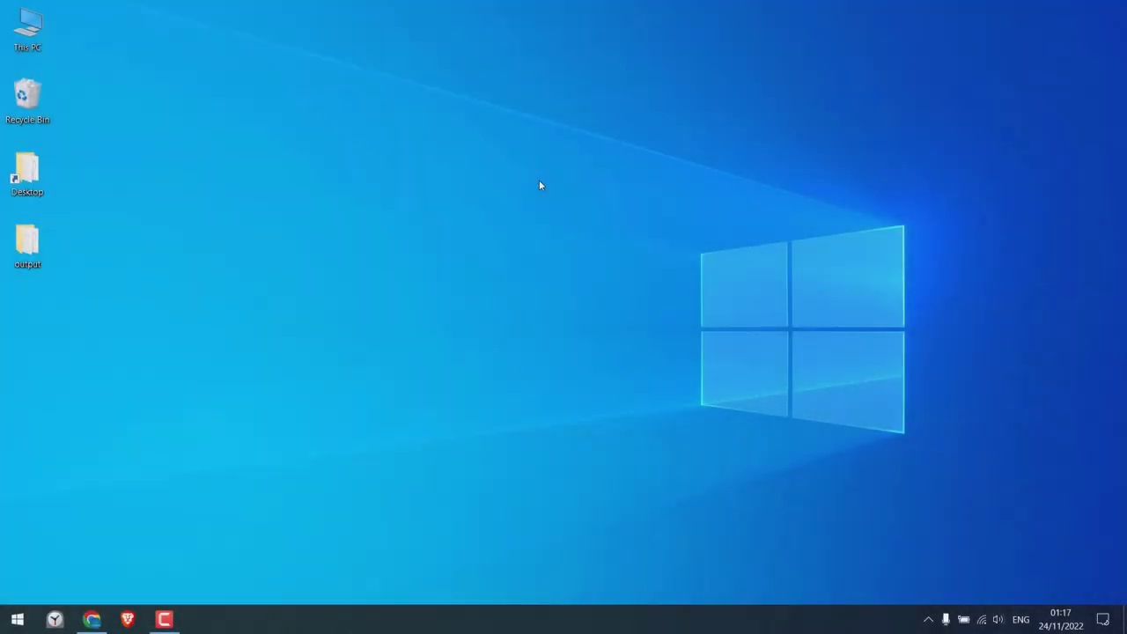
{"action": "left_click", "coordinate": [91, 618]}
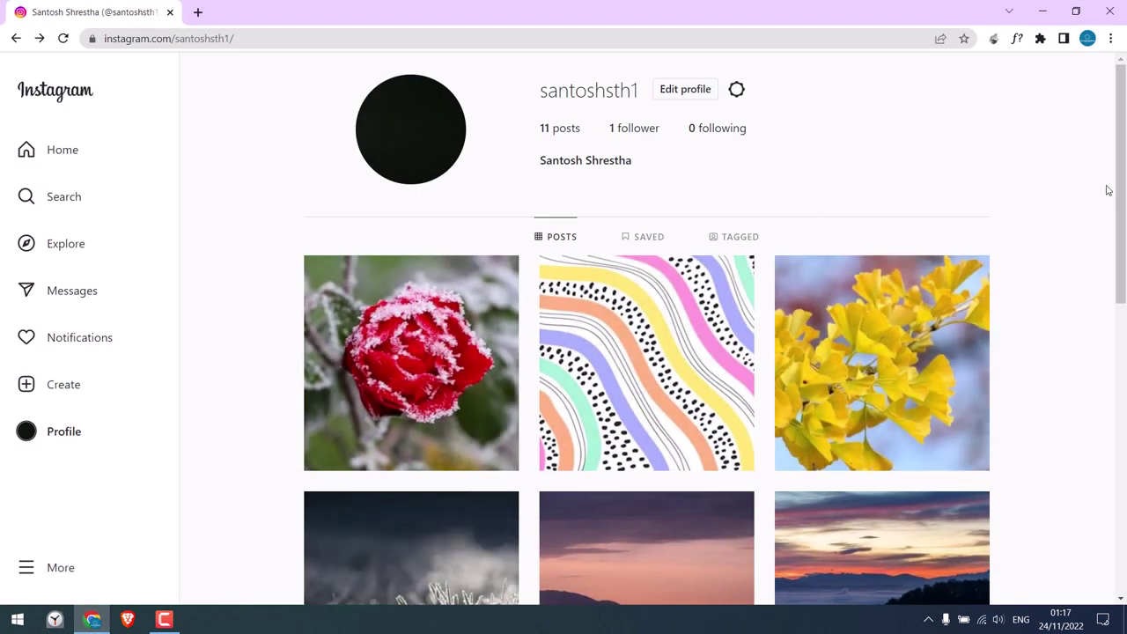
{"action": "left_click_drag", "start_coordinate": [1121, 193], "coordinate": [1121, 162]}
Go to letslearnwordpress.com/demo/wp-admin in a new tab.
{"action": "left_click", "coordinate": [198, 13]}
{"action": "type", "text": "letslearnwordpress.com"}
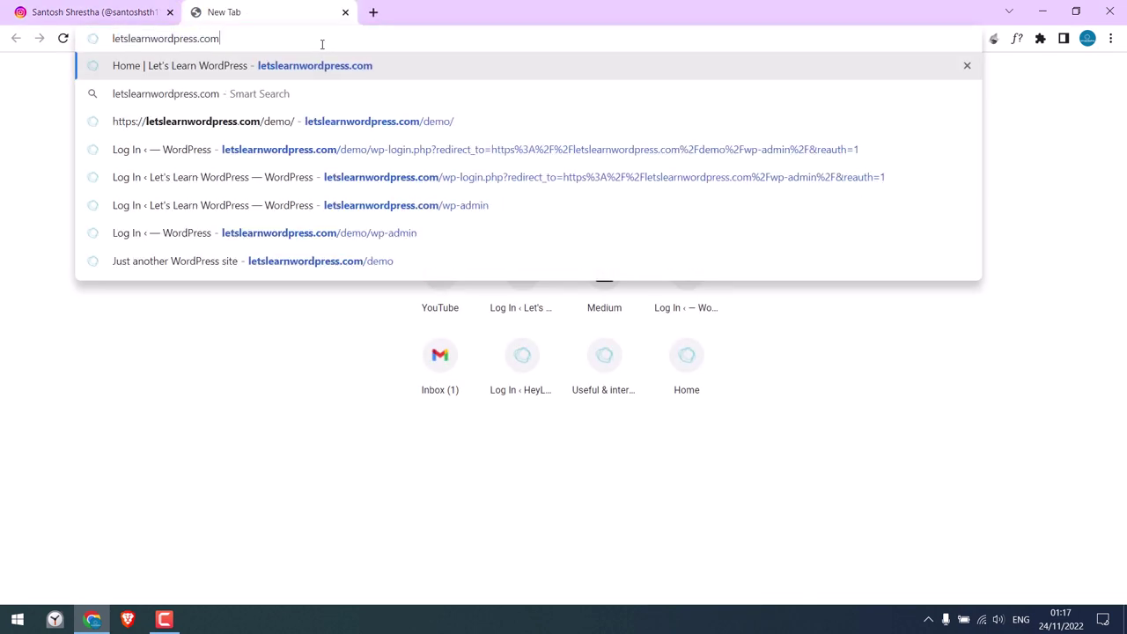
{"action": "type", "text": "/demo/wp-adm"}
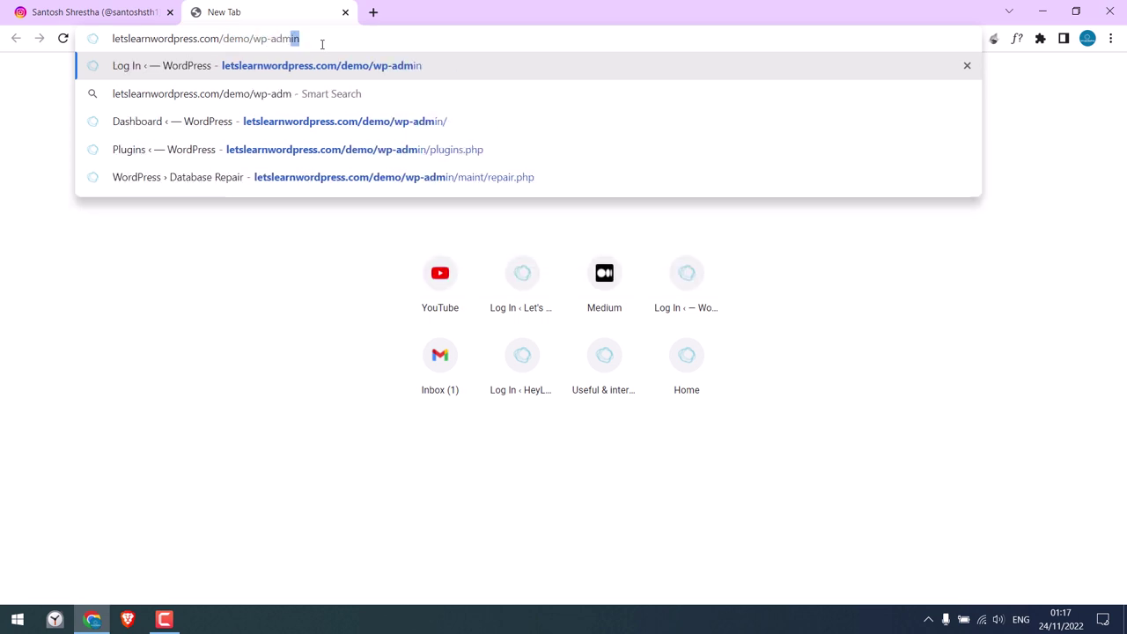
{"action": "key", "text": "Return"}
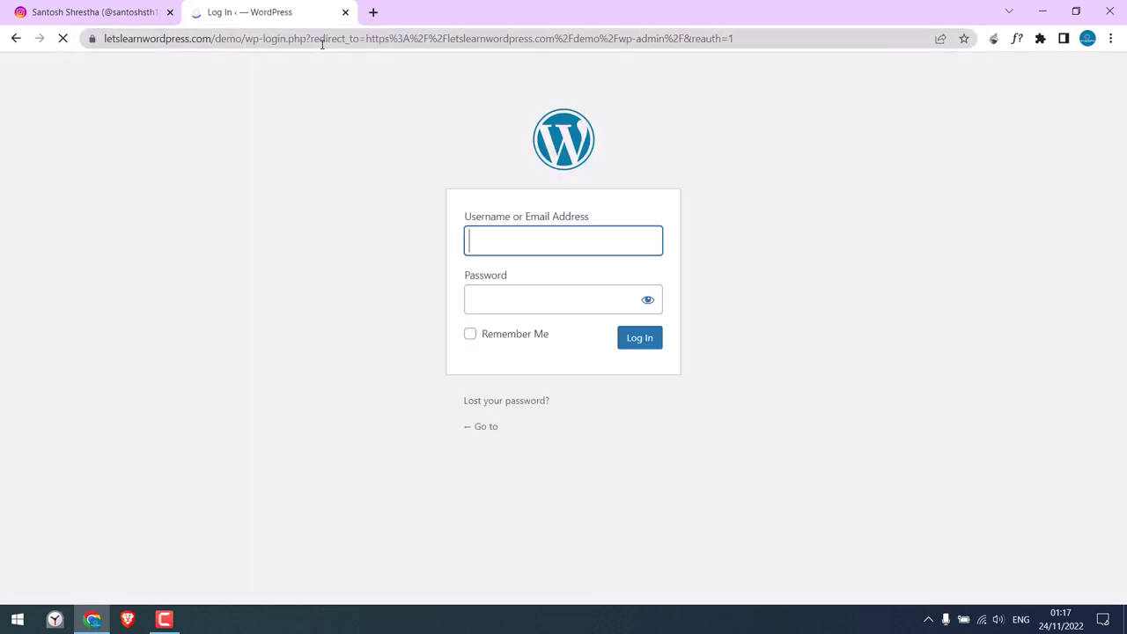
Log in to the demo site with its username and password.
{"action": "type", "text": "demo"}
{"action": "key", "text": "Tab"}
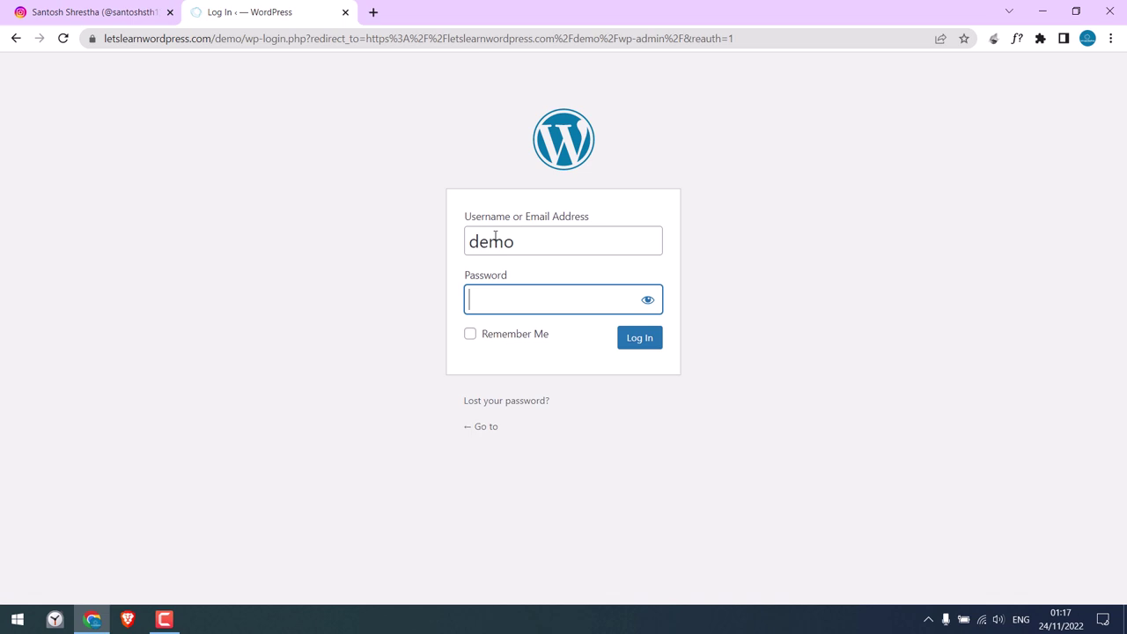
{"action": "type", "text": "demo12345678910"}
{"action": "key", "text": "Return"}
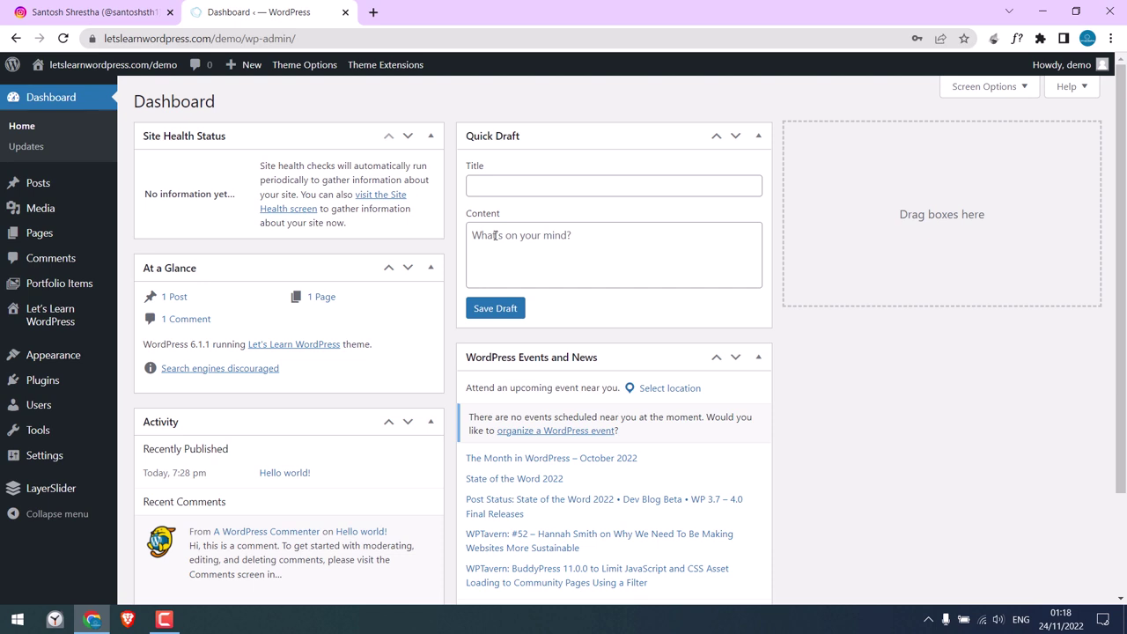
Search Plugins > Add New for 'smash balloon instagram'.
{"action": "mouse_move", "coordinate": [77, 386]}
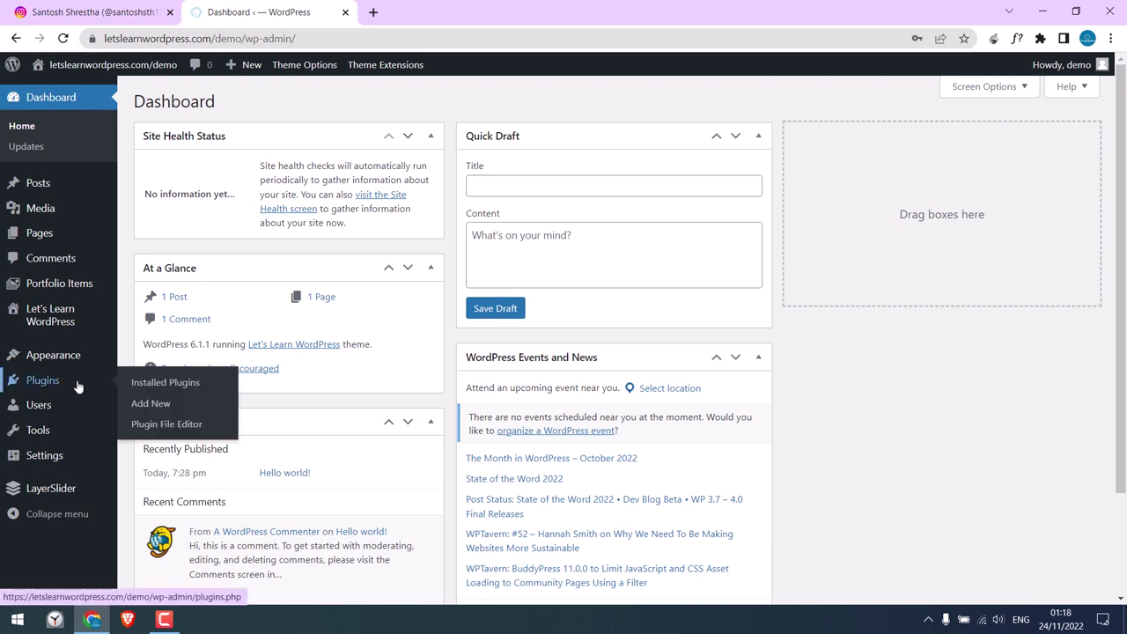
{"action": "left_click", "coordinate": [151, 405]}
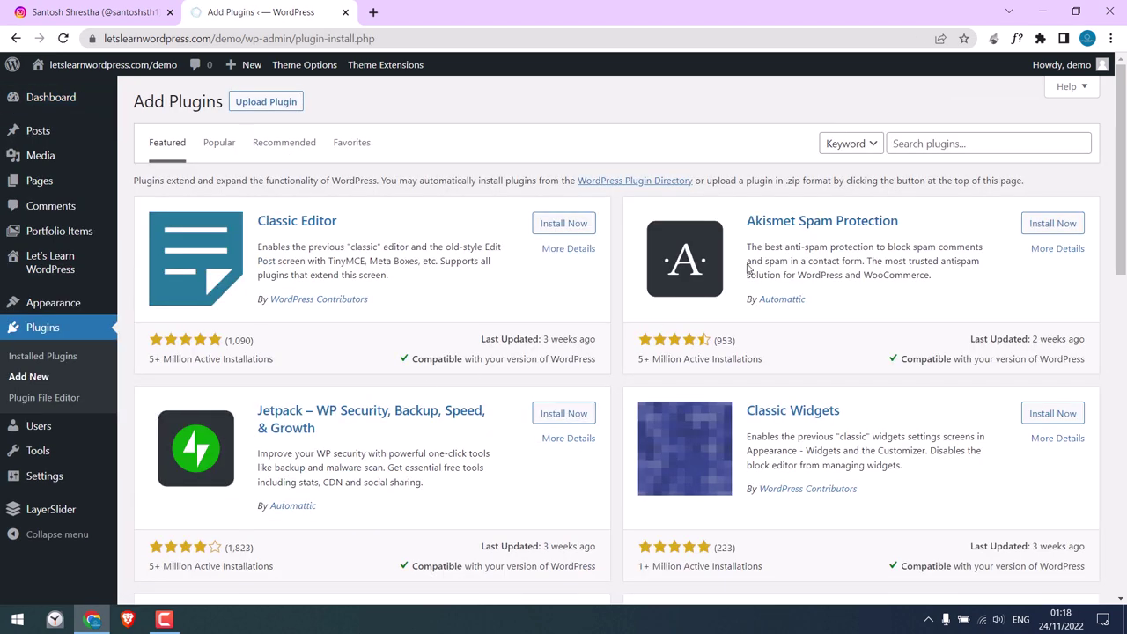
{"action": "left_click", "coordinate": [915, 148]}
{"action": "type", "text": "smash"}
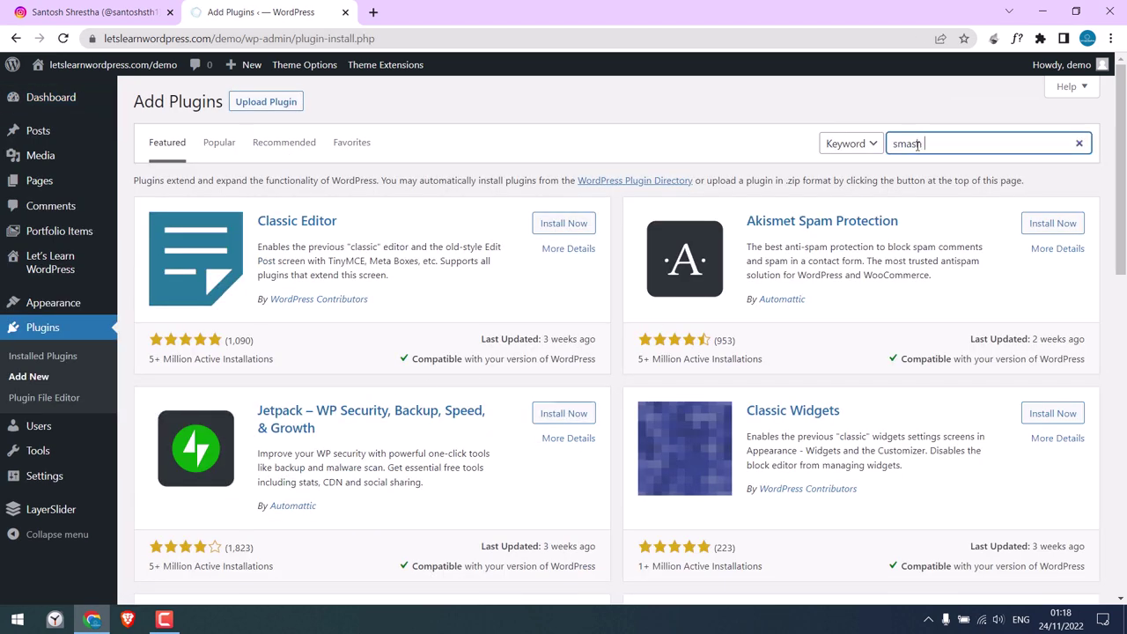
{"action": "type", "text": " balloon instagram"}
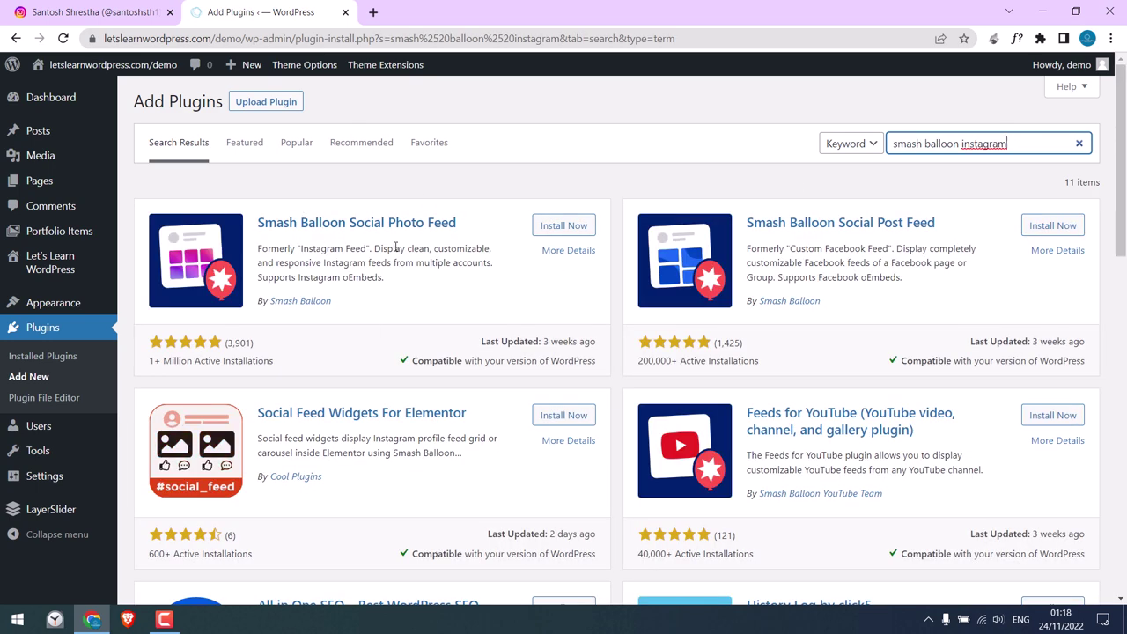
Install and activate the Smash Balloon Social Photo Feed plugin.
{"action": "left_click_drag", "start_coordinate": [150, 360], "coordinate": [227, 360]}
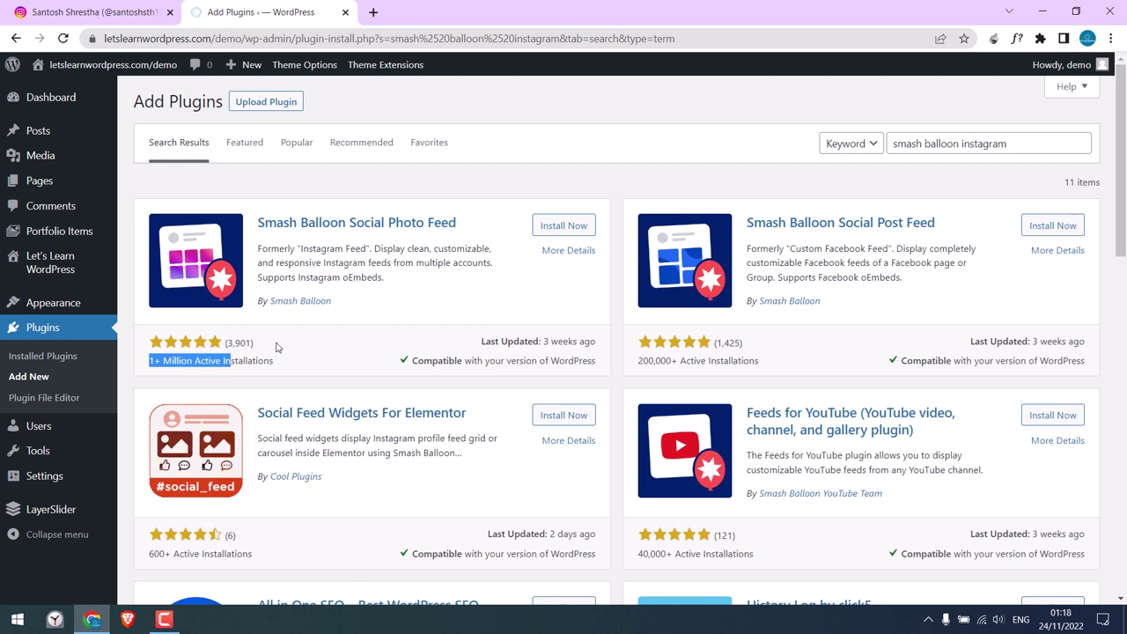
{"action": "left_click", "coordinate": [255, 349]}
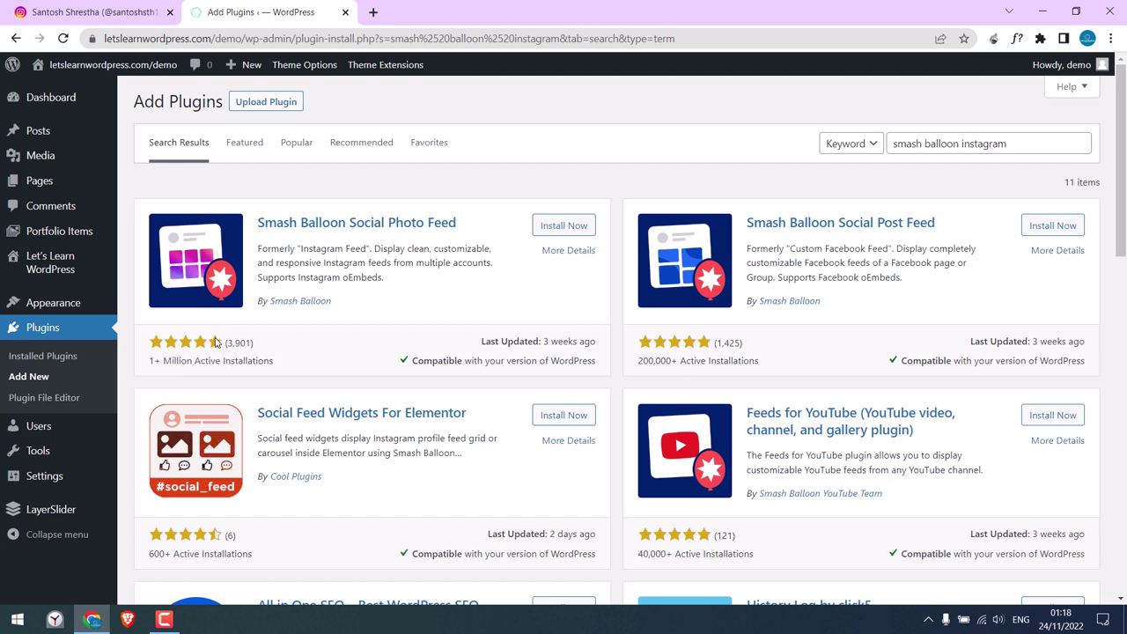
{"action": "left_click", "coordinate": [554, 227]}
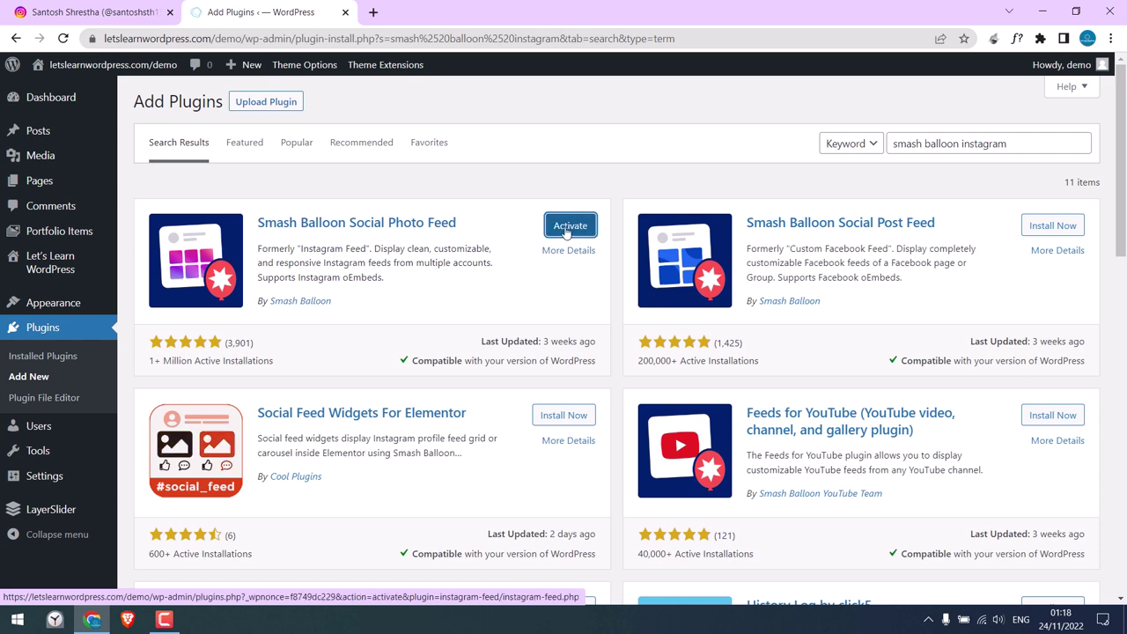
{"action": "left_click", "coordinate": [570, 226]}
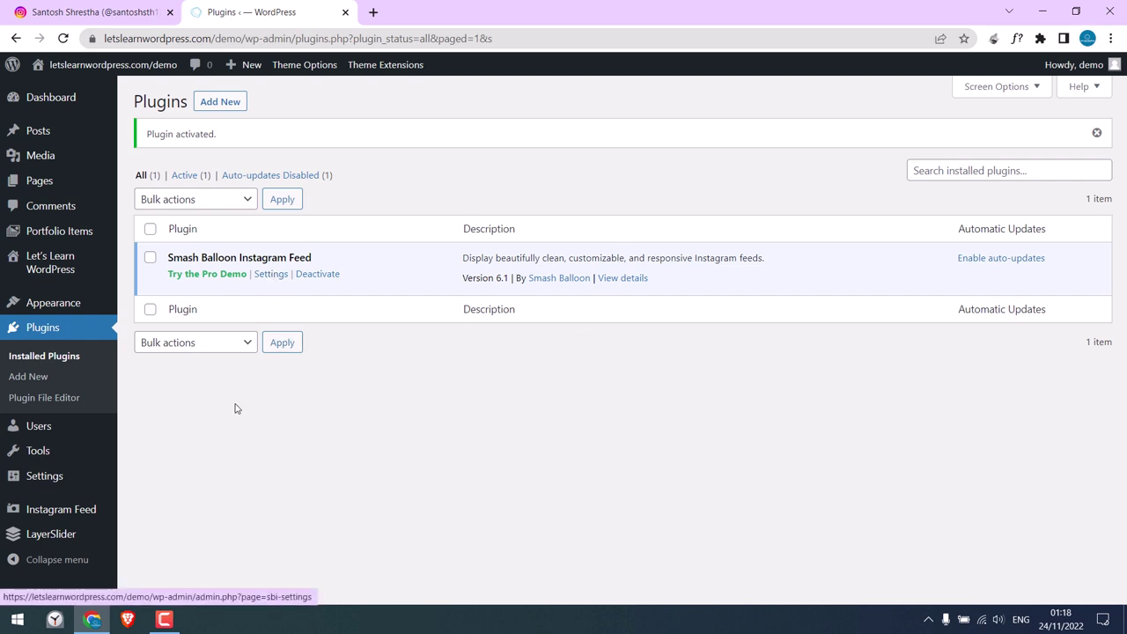
From Instagram Feed Settings, add a source under Manage Sources to reach Smash Balloon's connect page.
{"action": "mouse_move", "coordinate": [78, 515]}
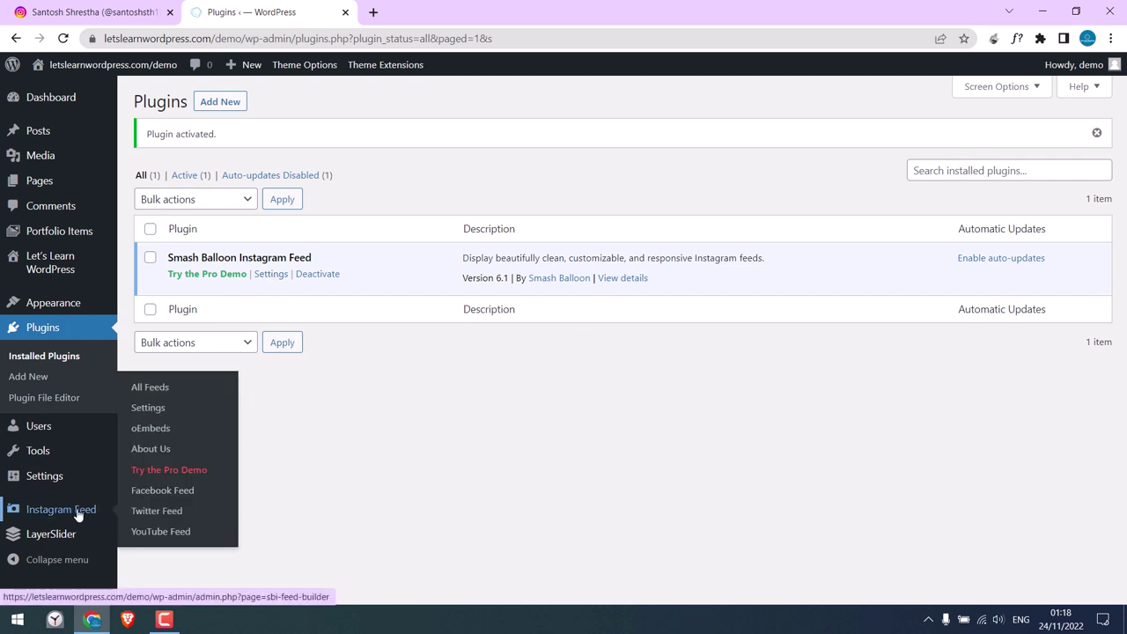
{"action": "left_click", "coordinate": [148, 408]}
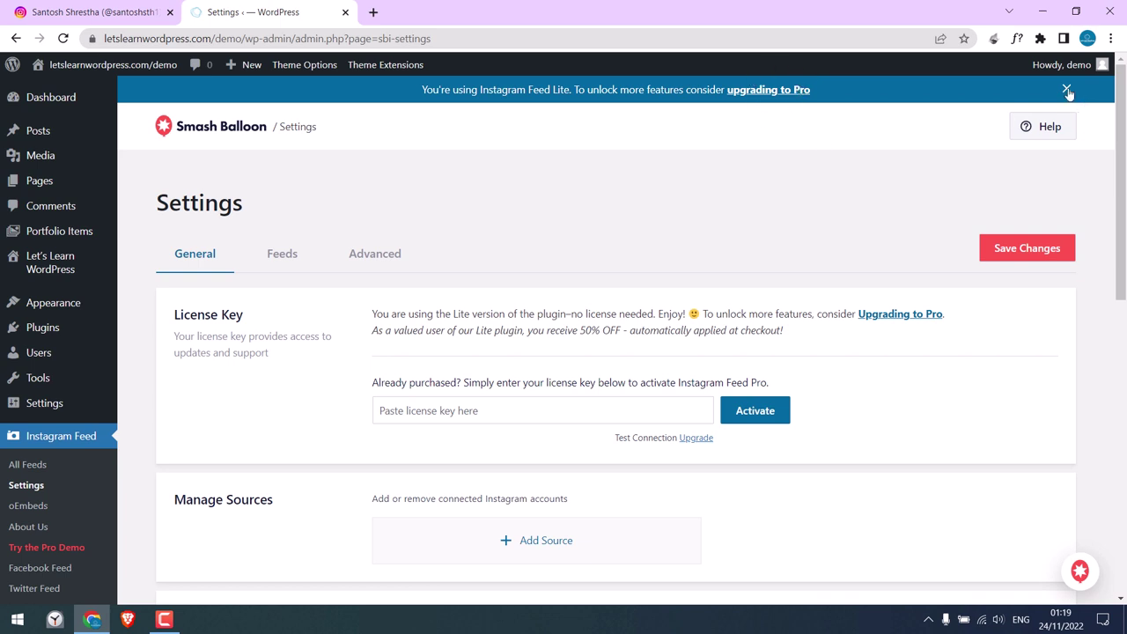
{"action": "left_click_drag", "start_coordinate": [1124, 91], "coordinate": [1124, 224]}
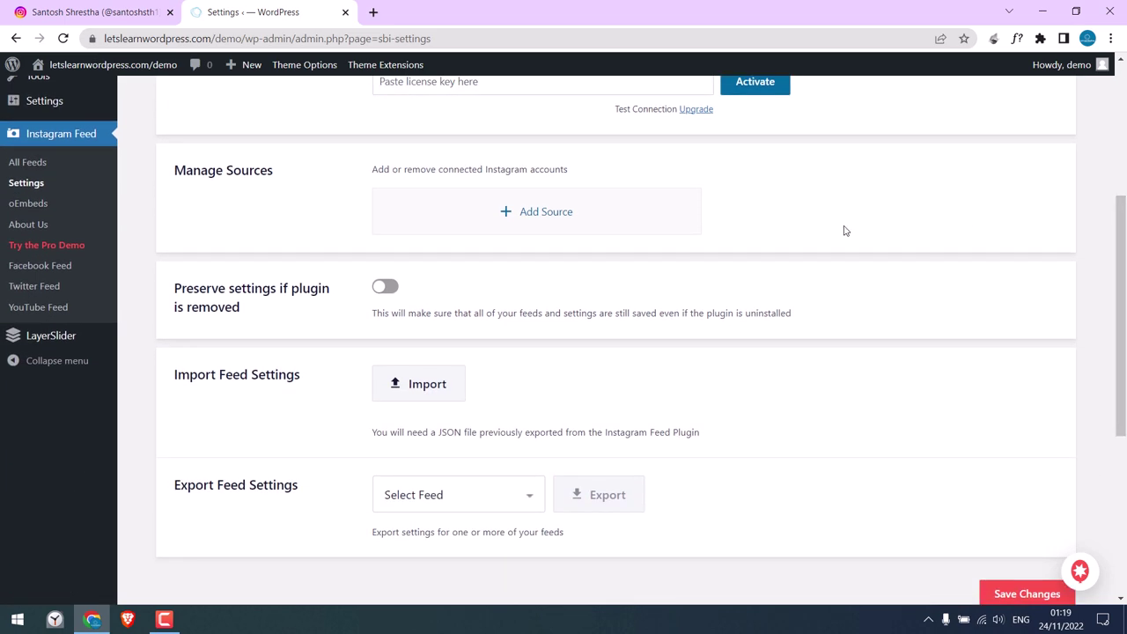
{"action": "left_click_drag", "start_coordinate": [184, 176], "coordinate": [287, 192]}
{"action": "left_click", "coordinate": [305, 201]}
{"action": "left_click_drag", "start_coordinate": [440, 167], "coordinate": [571, 170]}
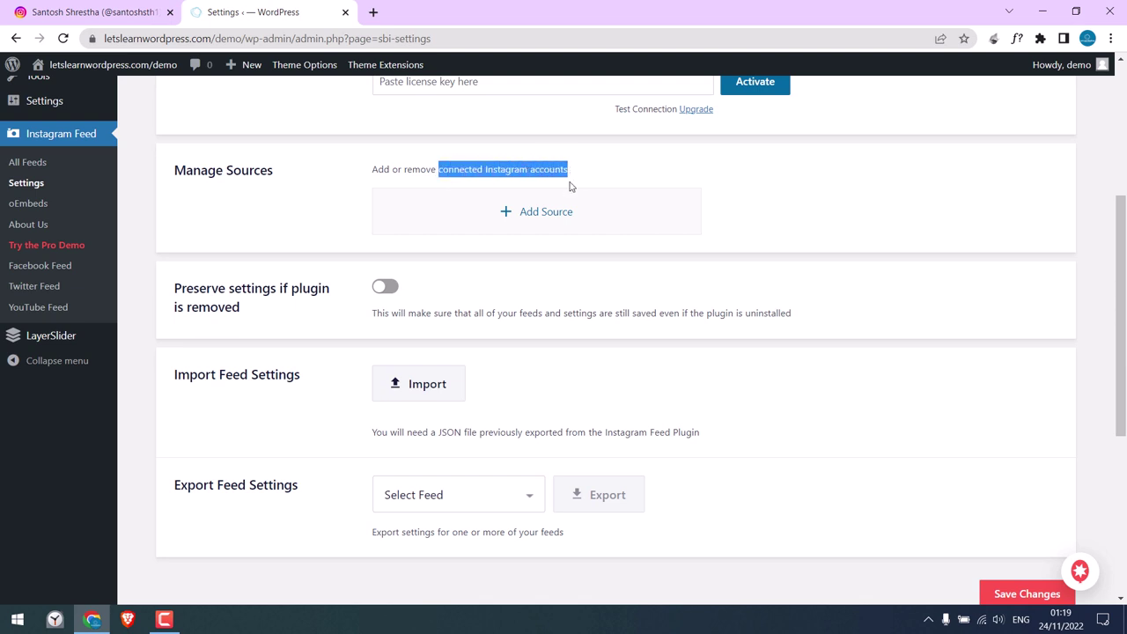
{"action": "left_click", "coordinate": [539, 219]}
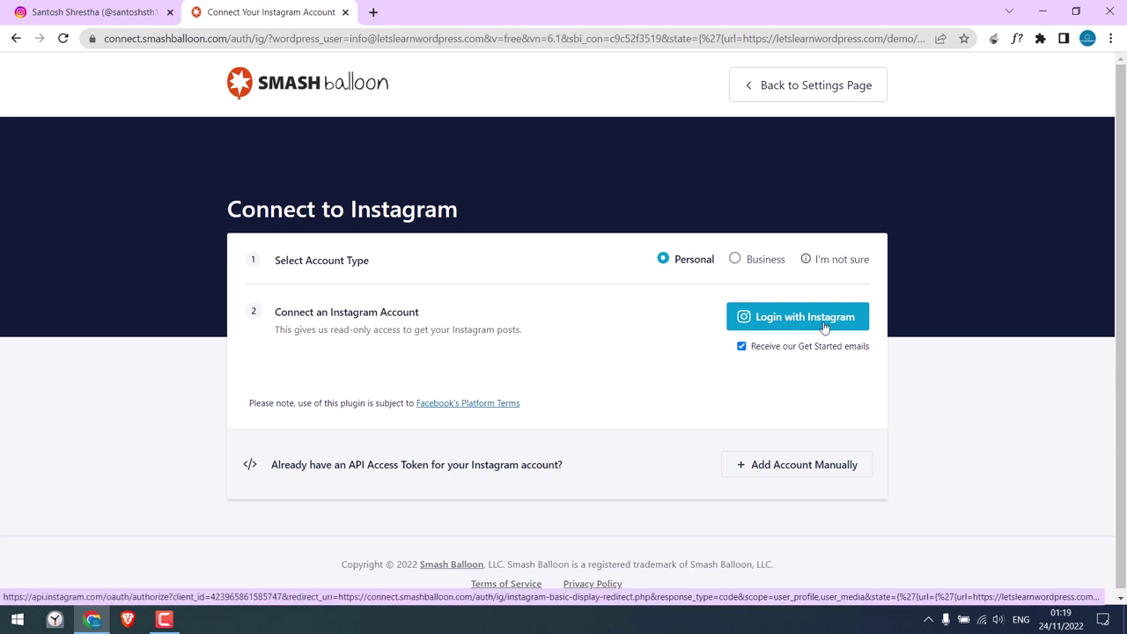
Connect the Personal Instagram account, allowing access and confirming 'Yes, it is my domain'.
{"action": "left_click", "coordinate": [762, 260]}
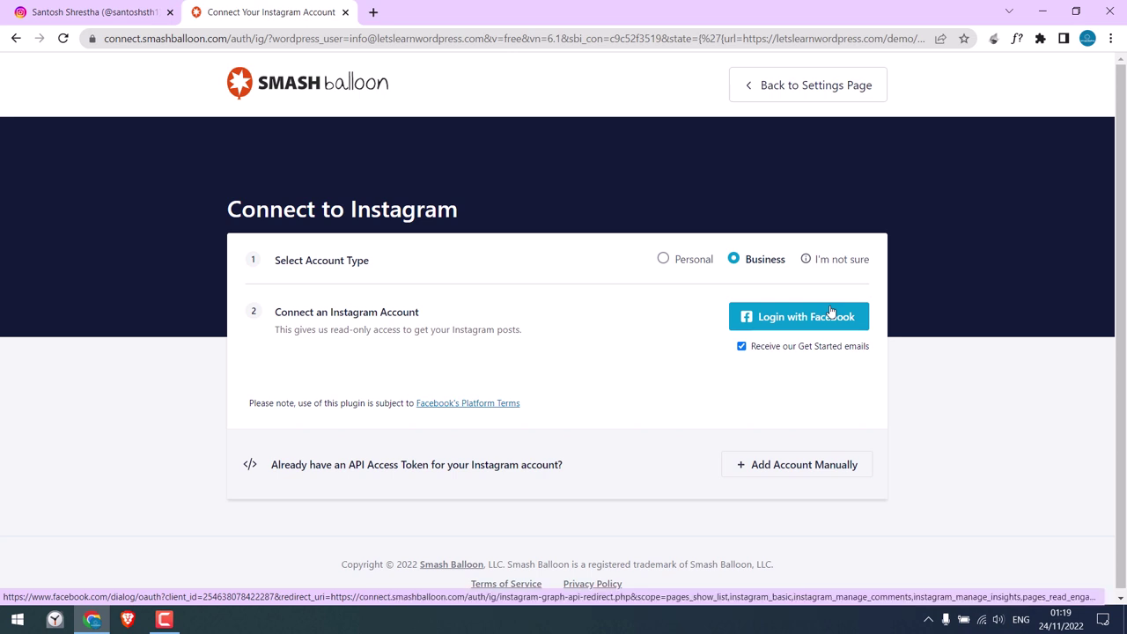
{"action": "left_click", "coordinate": [664, 259]}
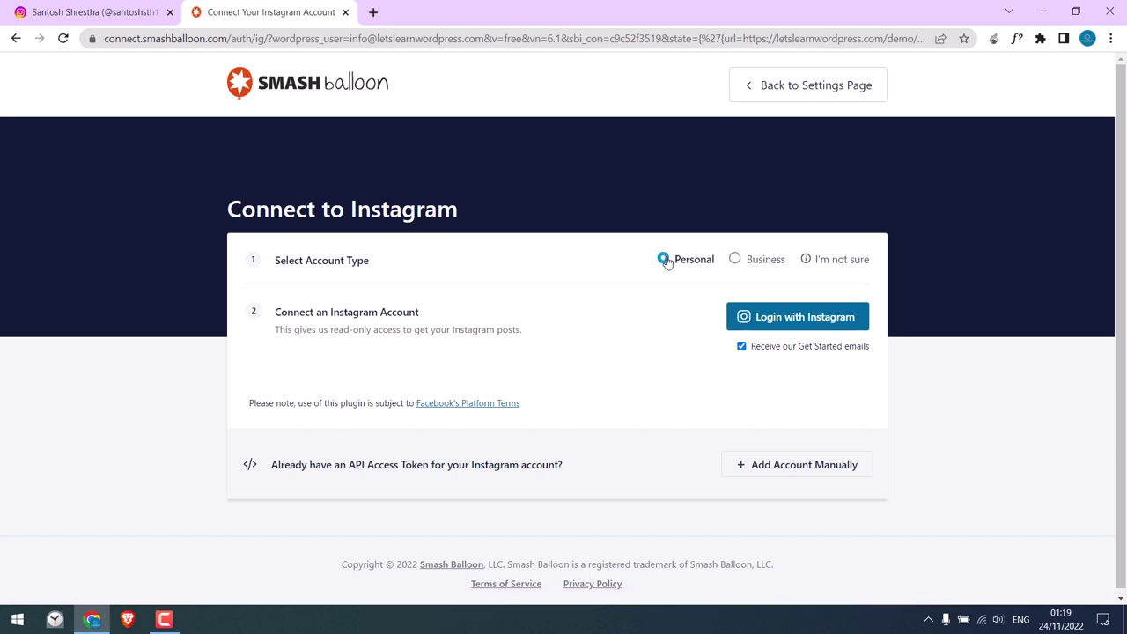
{"action": "left_click", "coordinate": [800, 321]}
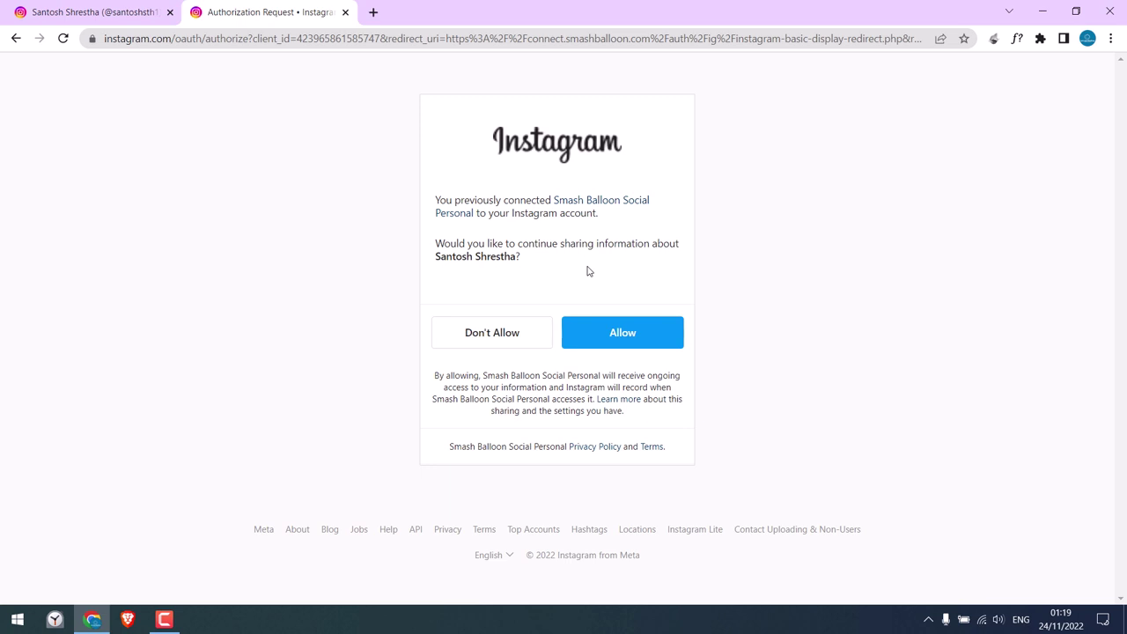
{"action": "left_click", "coordinate": [634, 339]}
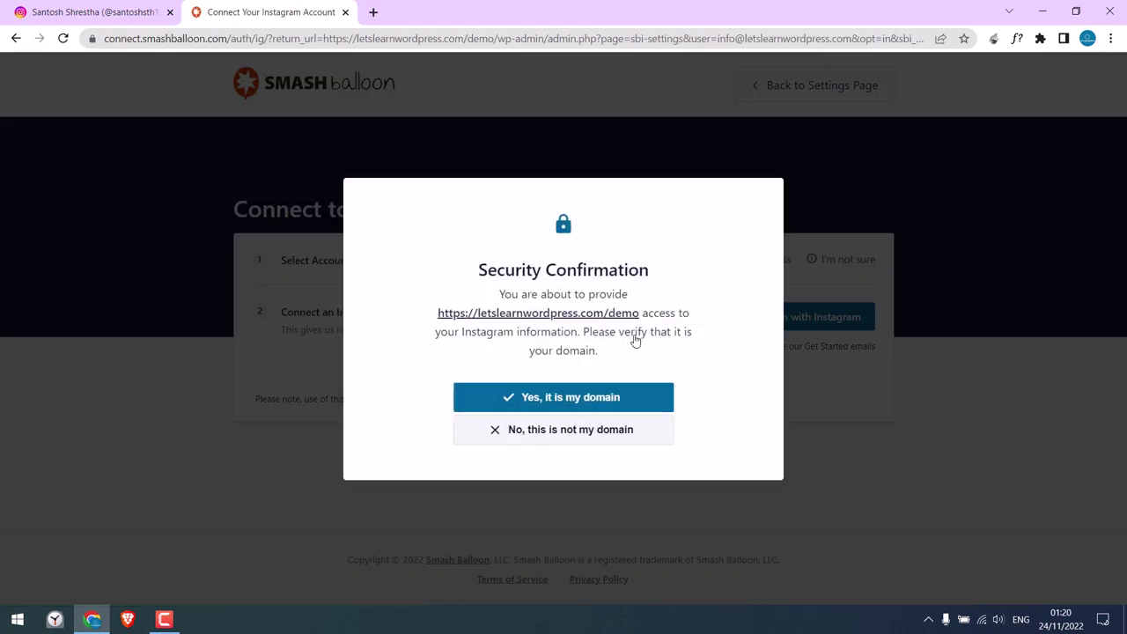
{"action": "left_click", "coordinate": [568, 399]}
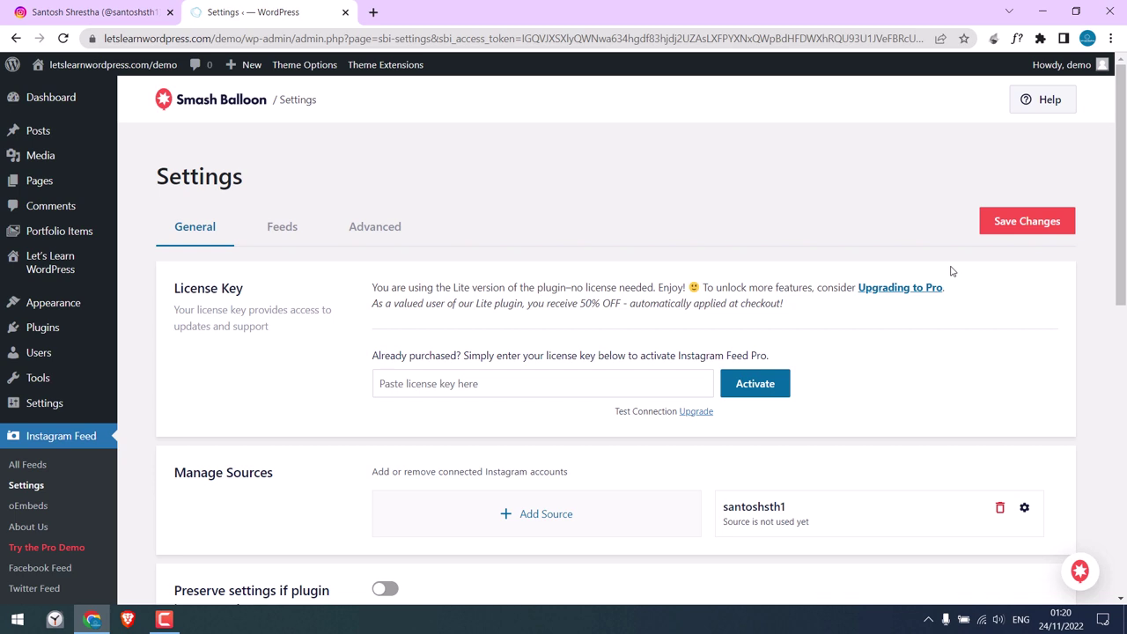
{"action": "scroll", "coordinate": [933, 308], "scroll_direction": "down", "scroll_amount": 3}
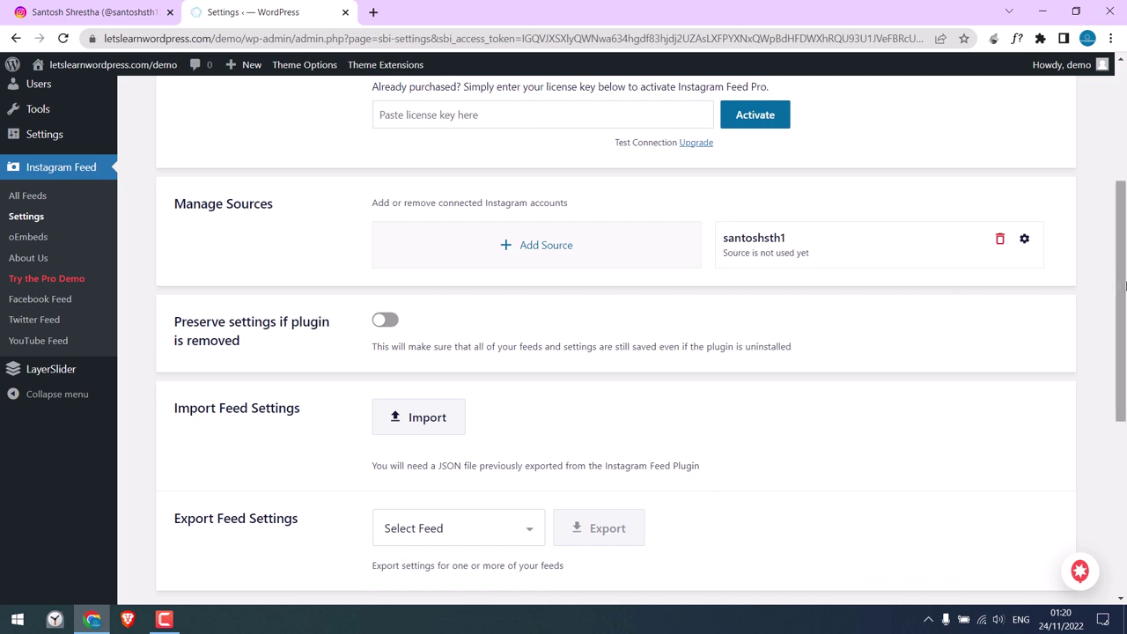
{"action": "left_click_drag", "start_coordinate": [1122, 271], "coordinate": [1124, 165]}
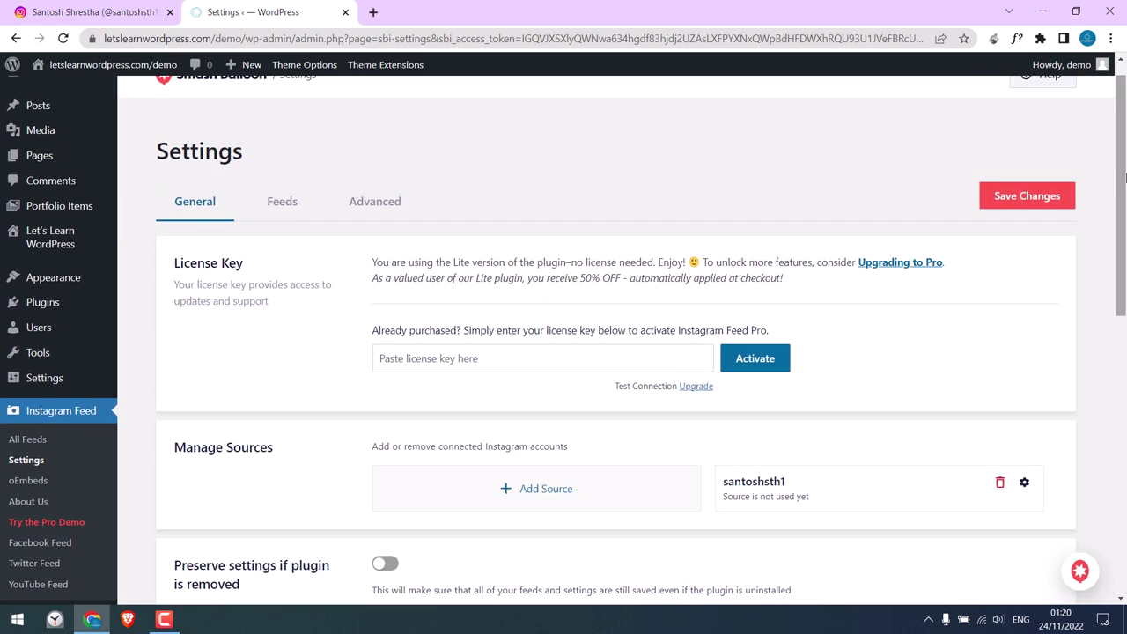
Keep feed caching at every 12 hours and save the settings.
{"action": "left_click", "coordinate": [292, 204]}
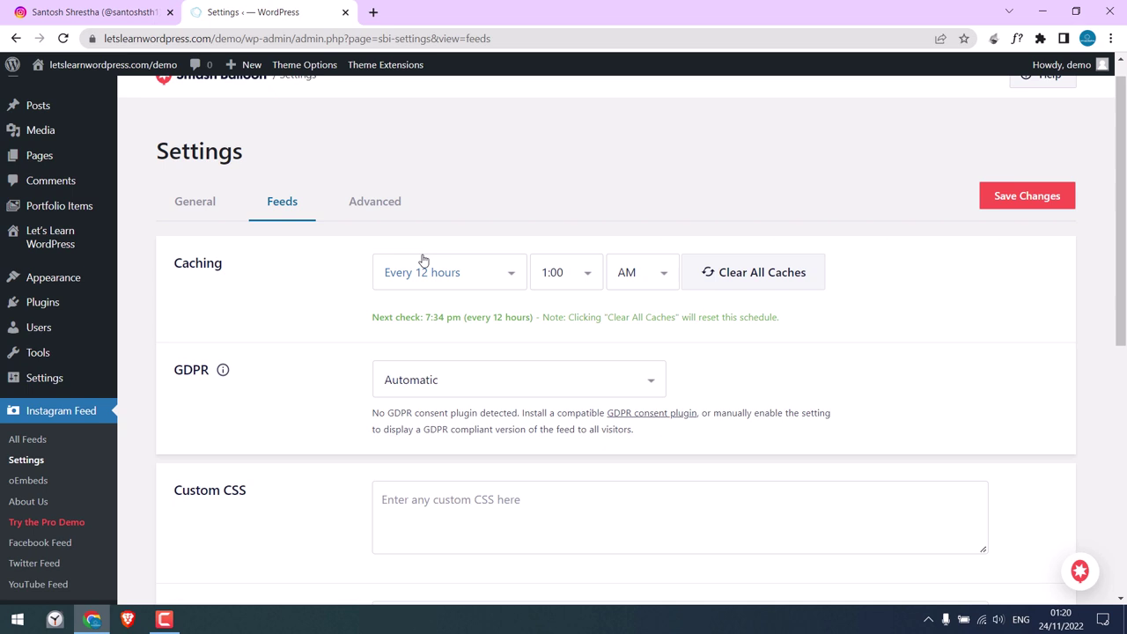
{"action": "left_click", "coordinate": [469, 281]}
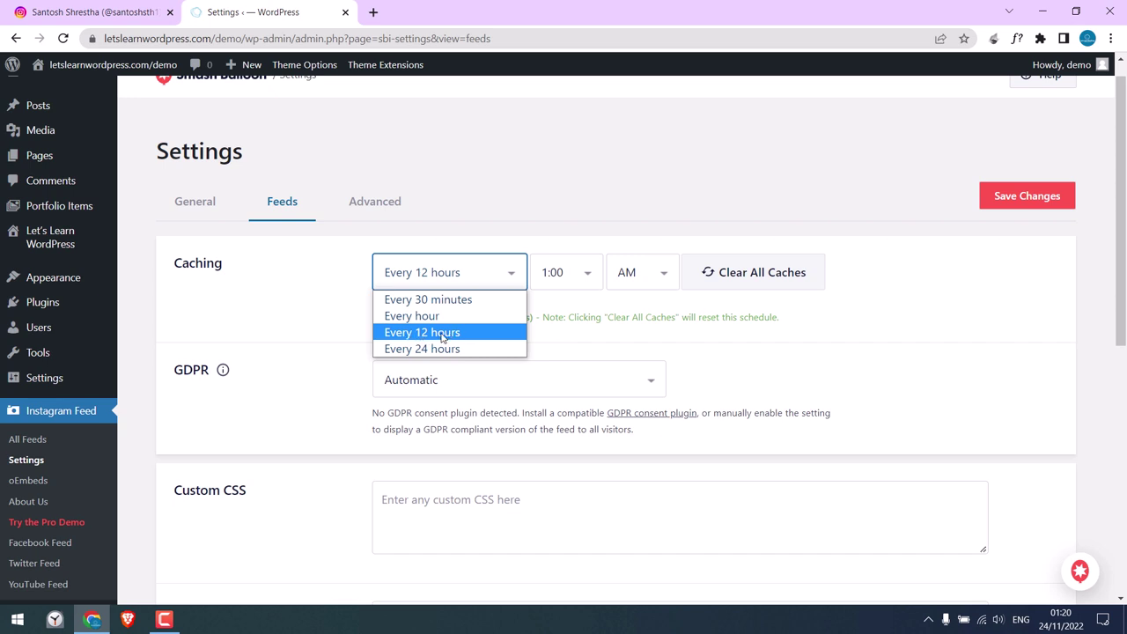
{"action": "left_click", "coordinate": [443, 334]}
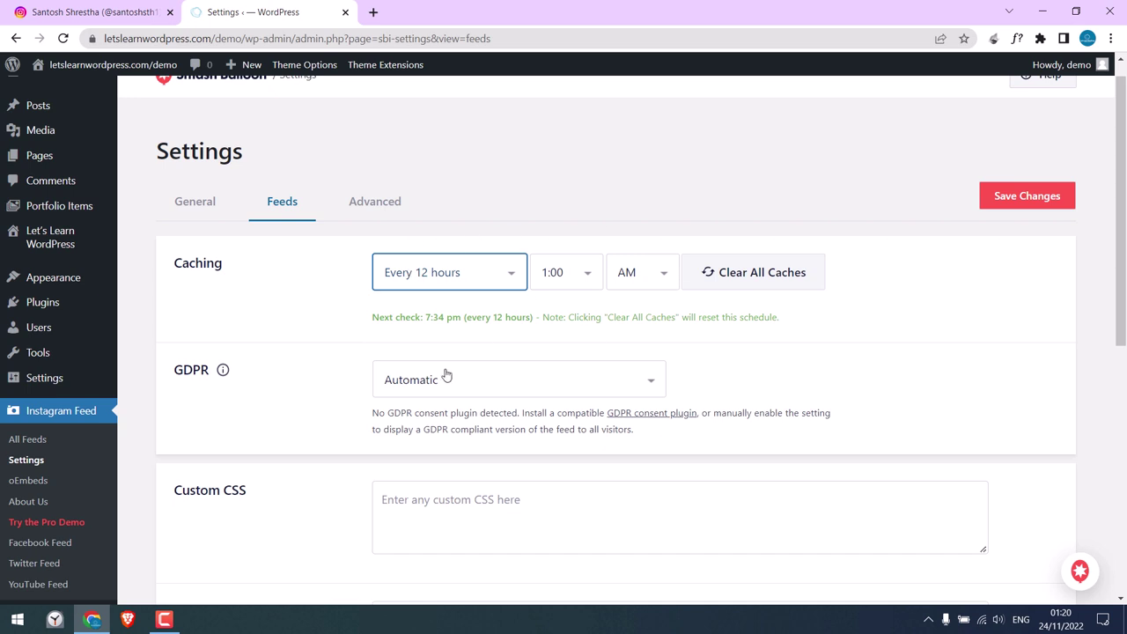
{"action": "left_click", "coordinate": [1018, 201]}
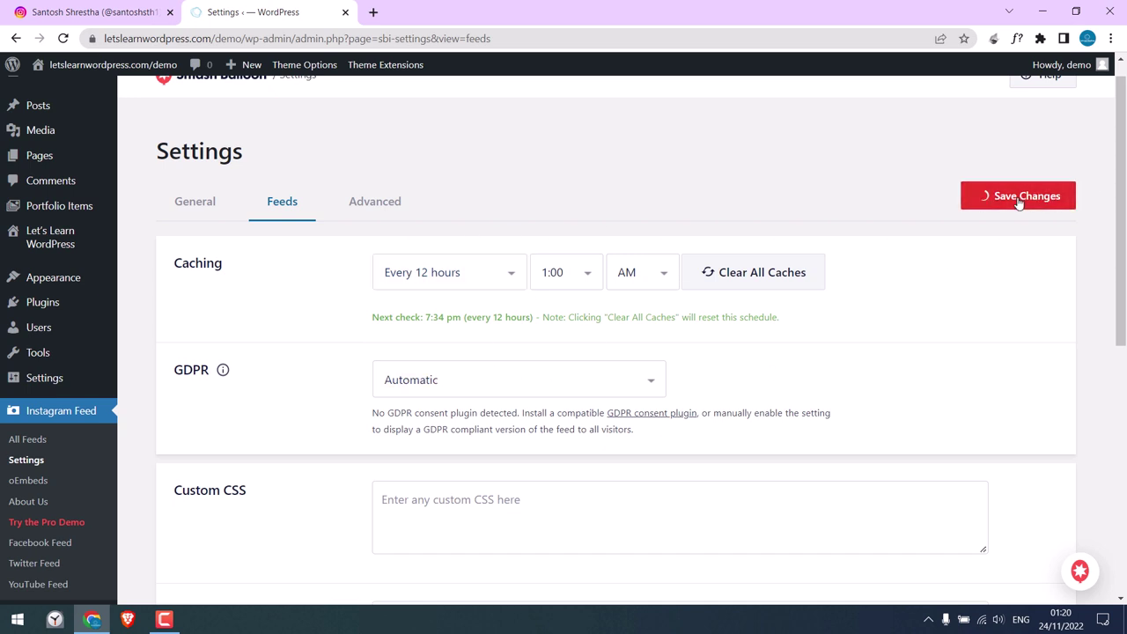
Switch to the Advanced settings tab and scroll through it.
{"action": "left_click", "coordinate": [371, 203]}
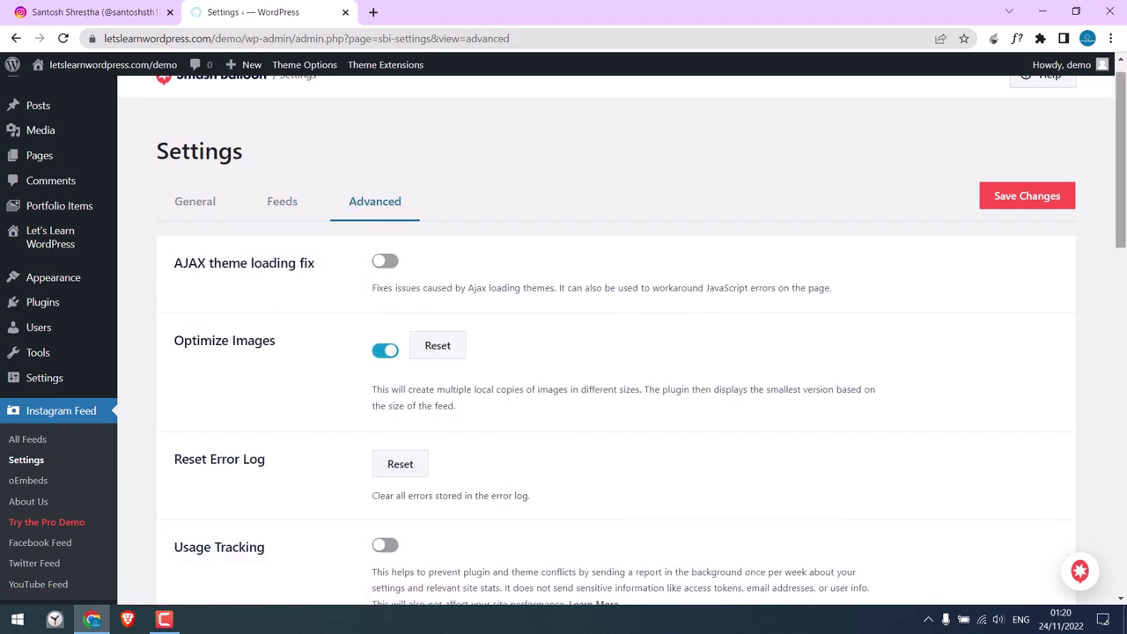
{"action": "left_click_drag", "start_coordinate": [1119, 220], "coordinate": [1119, 249]}
{"action": "left_click_drag", "start_coordinate": [1121, 187], "coordinate": [1121, 145]}
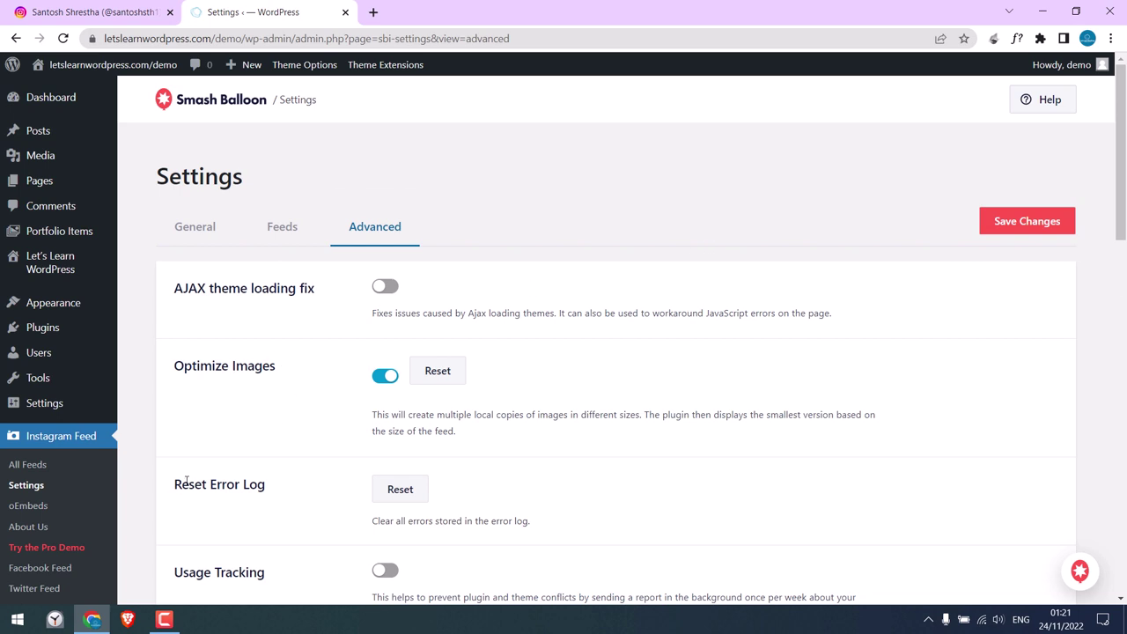
Create a User Timeline feed from the connected Instagram account and dismiss the tour popup.
{"action": "left_click", "coordinate": [35, 471]}
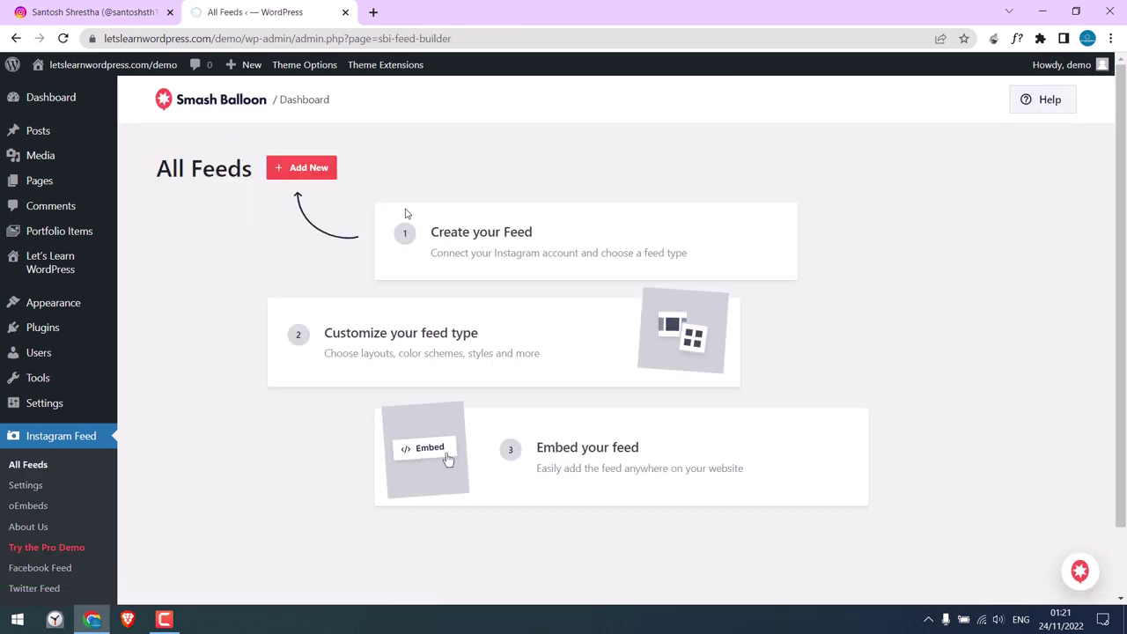
{"action": "left_click", "coordinate": [308, 168]}
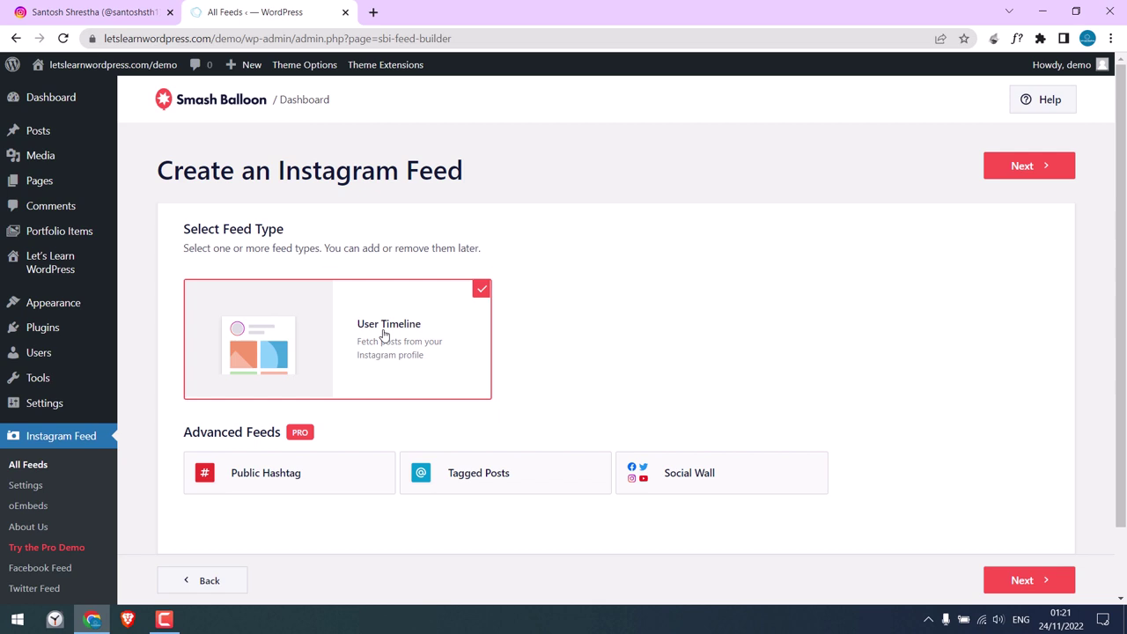
{"action": "left_click", "coordinate": [1024, 167]}
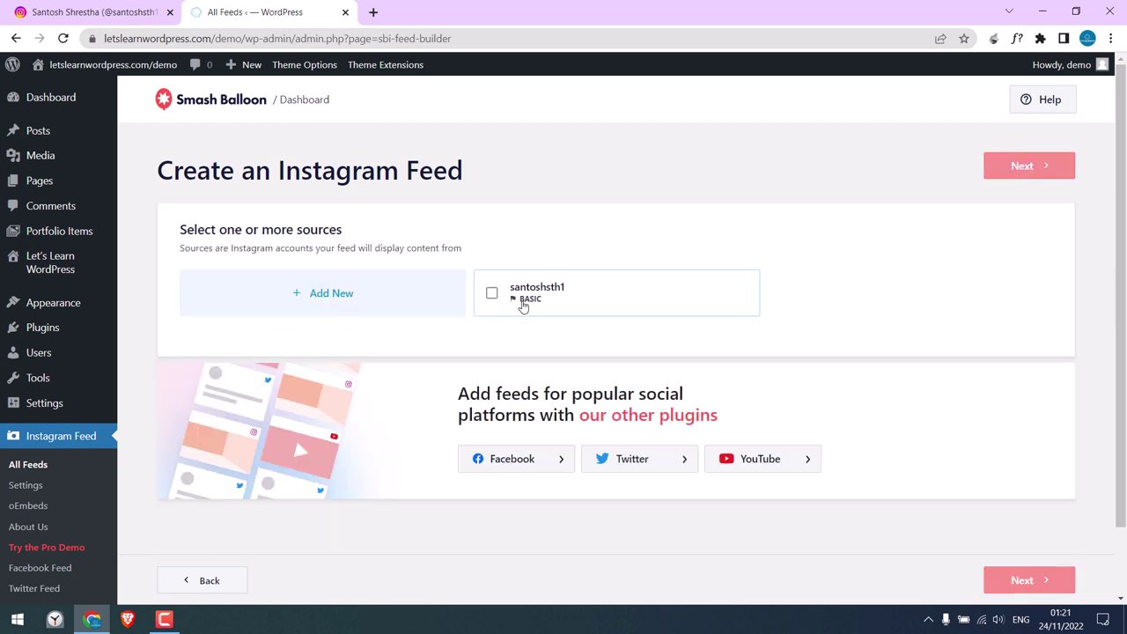
{"action": "left_click", "coordinate": [491, 293]}
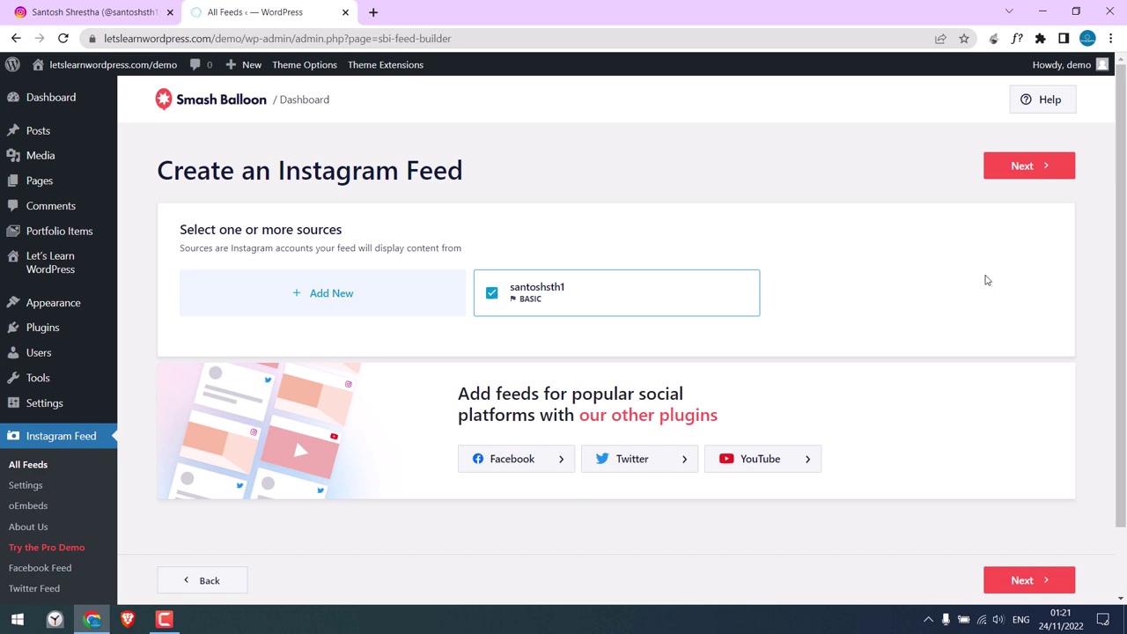
{"action": "left_click", "coordinate": [1035, 164]}
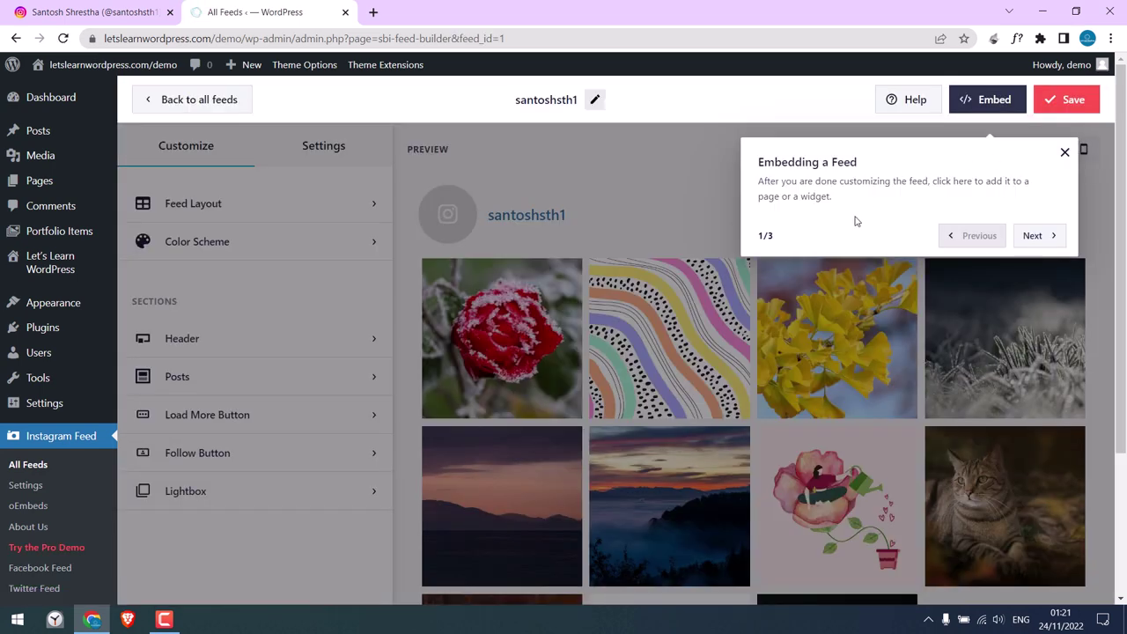
{"action": "left_click", "coordinate": [1063, 155]}
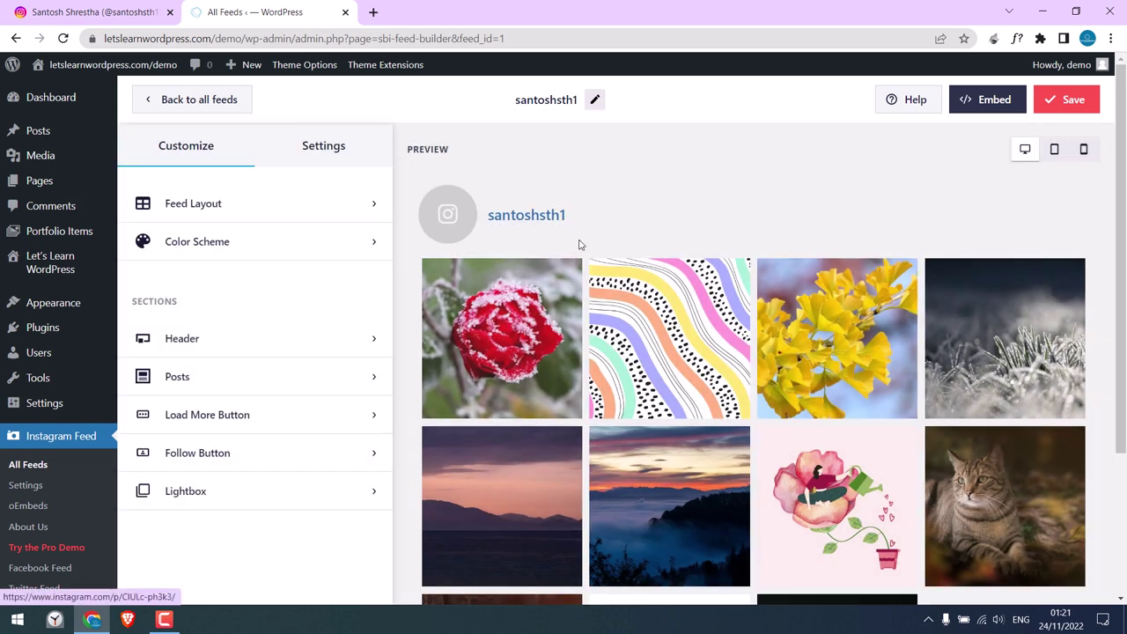
In Feed Layout, try padding 20, then set it back to 5 px.
{"action": "left_click", "coordinate": [241, 208]}
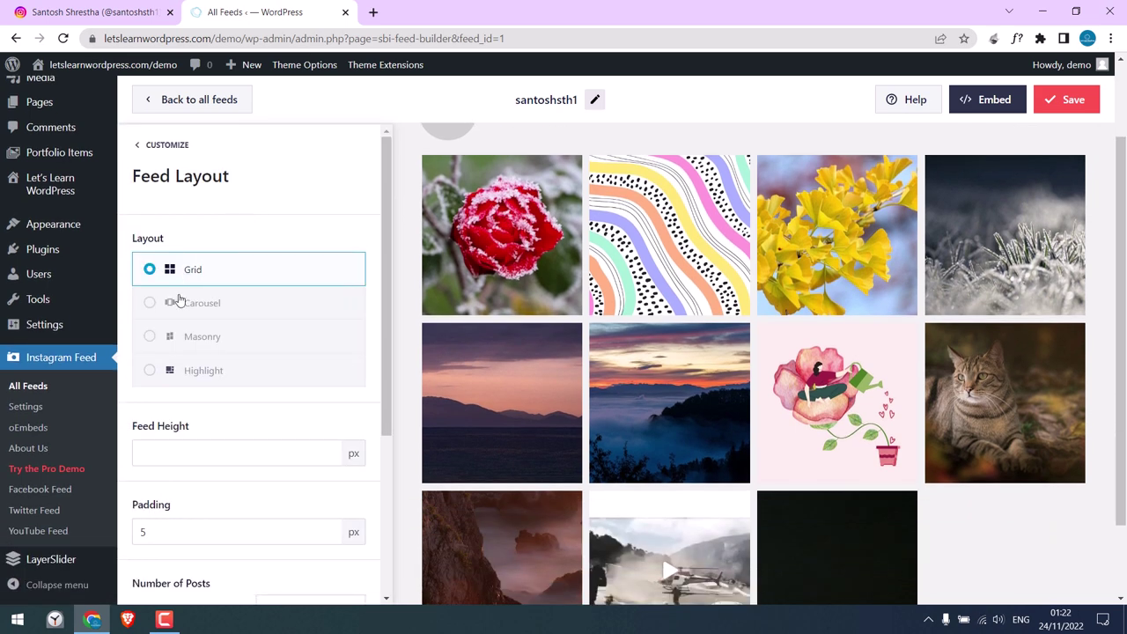
{"action": "scroll", "coordinate": [390, 261], "scroll_direction": "down", "scroll_amount": 3}
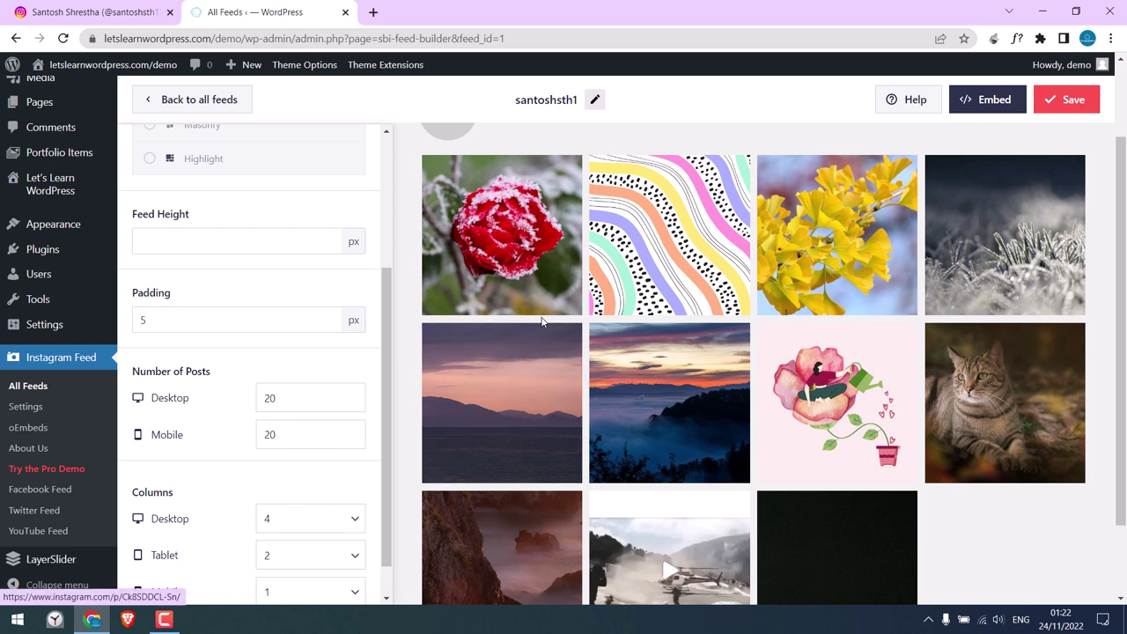
{"action": "left_click_drag", "start_coordinate": [191, 324], "coordinate": [123, 330]}
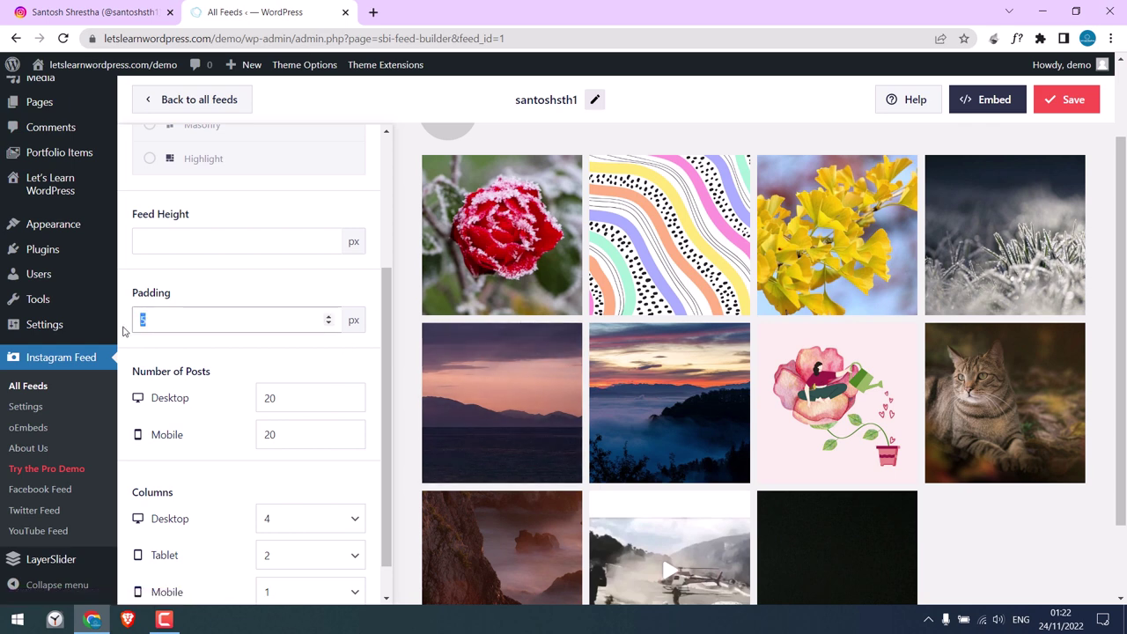
{"action": "type", "text": "20"}
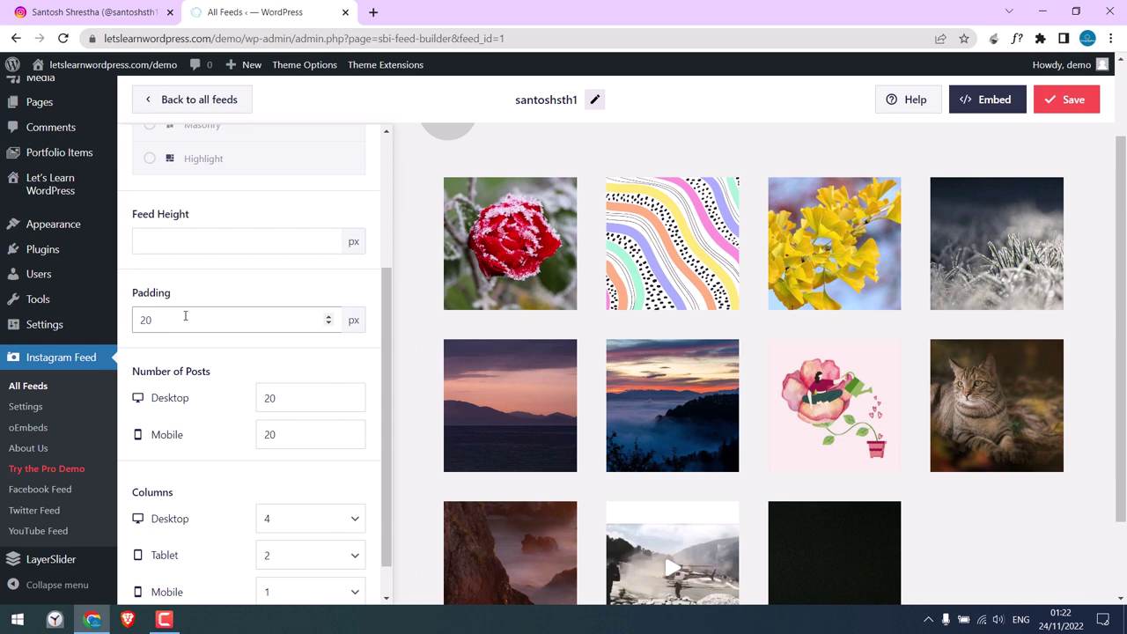
{"action": "left_click_drag", "start_coordinate": [185, 315], "coordinate": [118, 319]}
{"action": "type", "text": "5"}
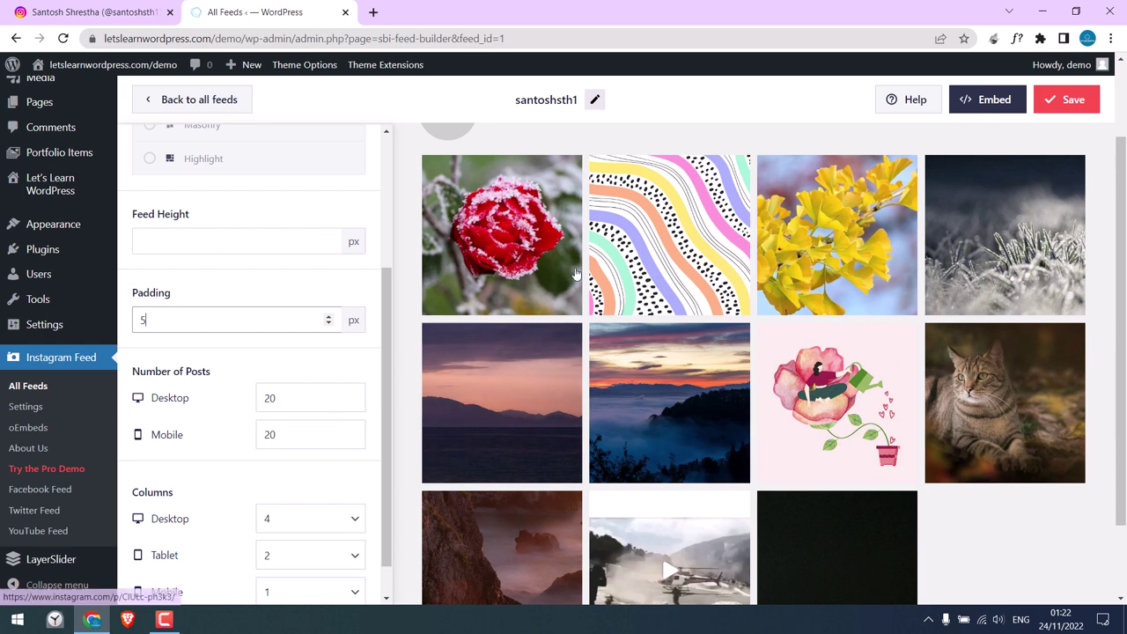
Set Number of Posts to 10 for desktop and mobile.
{"action": "left_click_drag", "start_coordinate": [285, 394], "coordinate": [263, 402]}
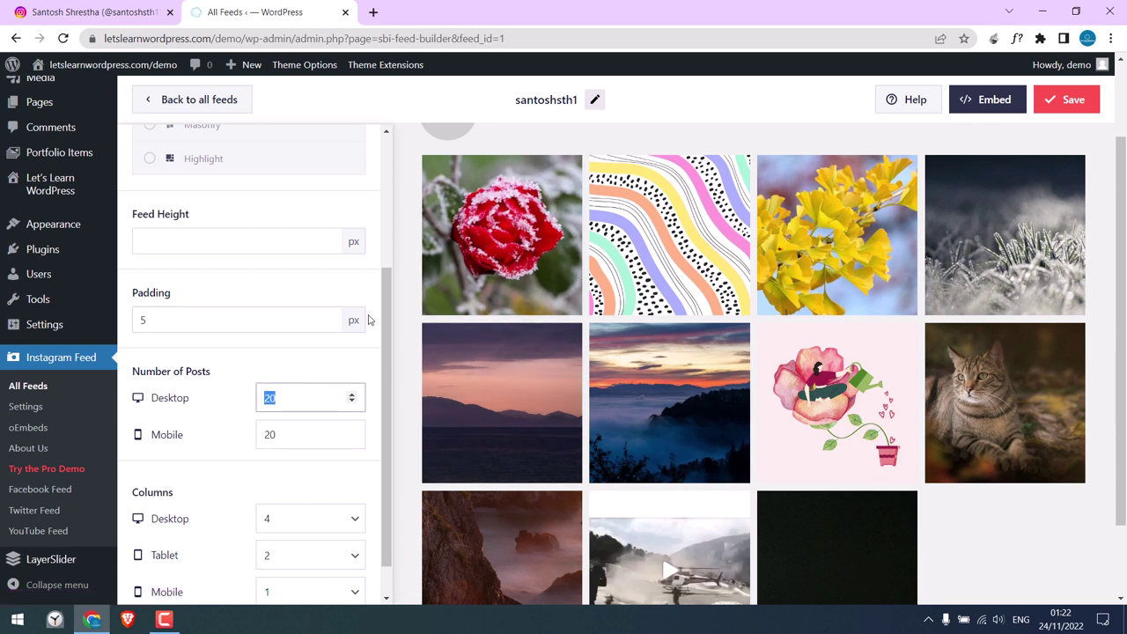
{"action": "type", "text": "10"}
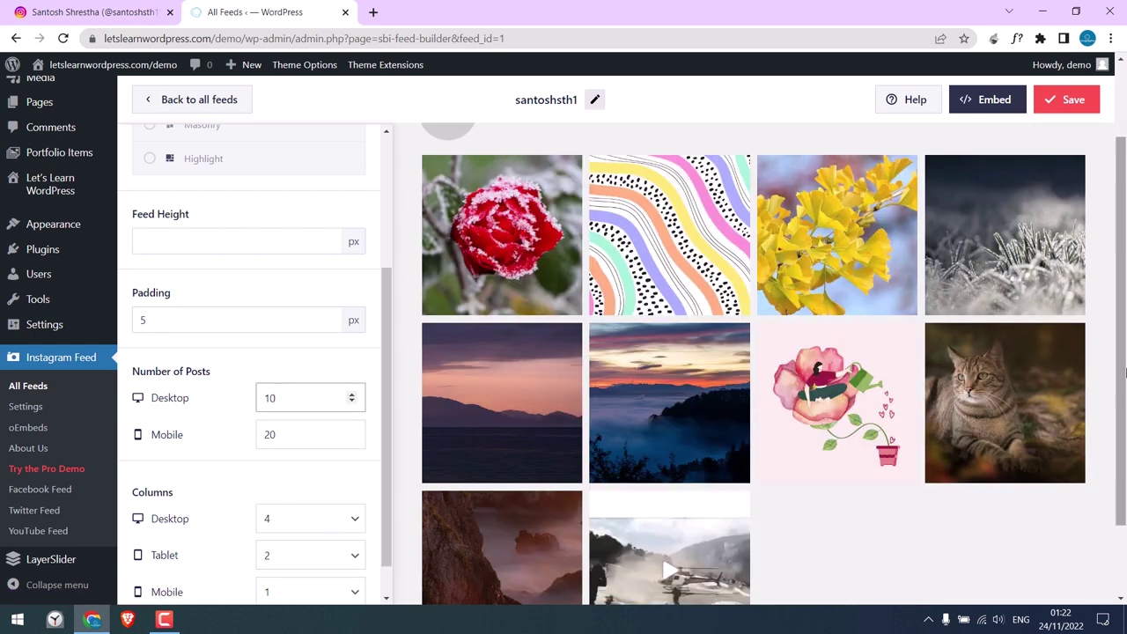
{"action": "left_click_drag", "start_coordinate": [299, 426], "coordinate": [267, 433]}
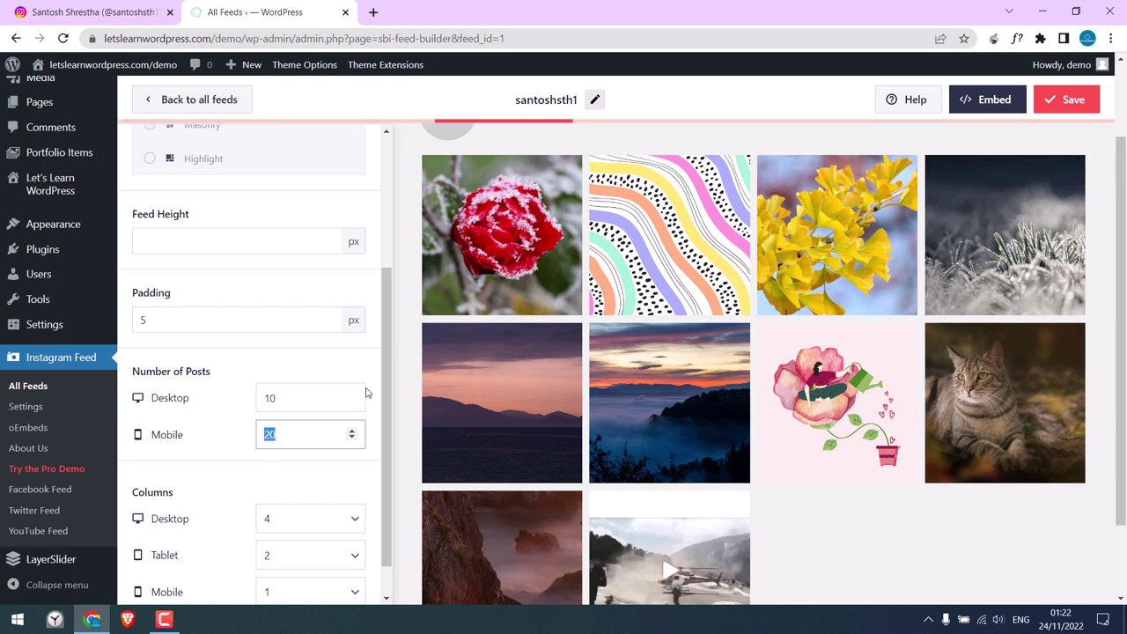
{"action": "type", "text": "1"}
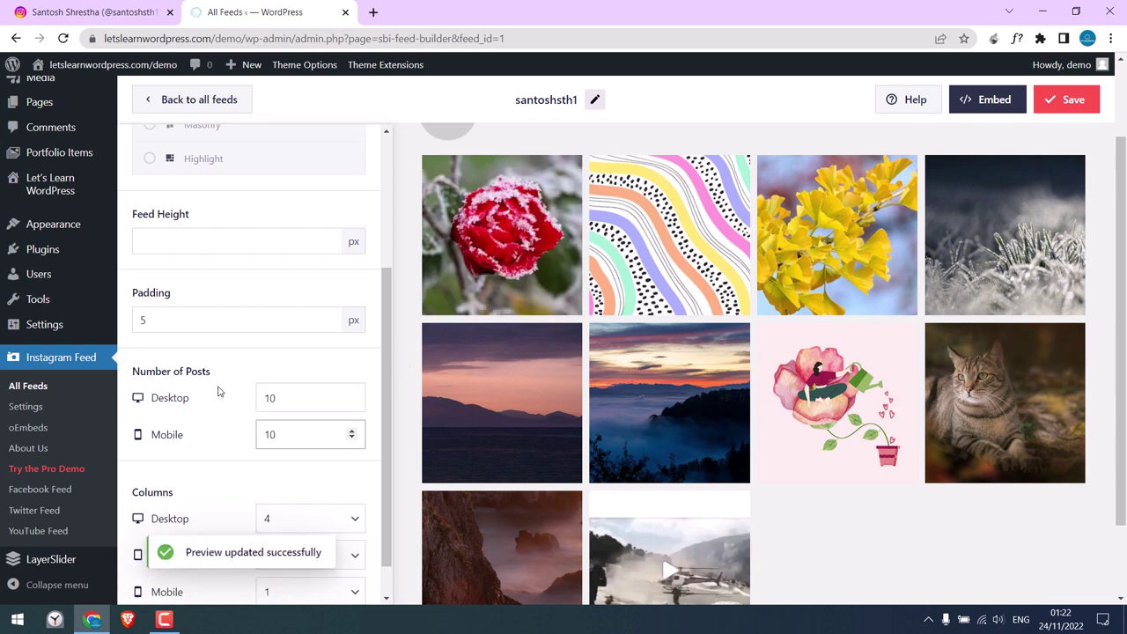
{"action": "left_click_drag", "start_coordinate": [282, 394], "coordinate": [255, 401]}
{"action": "type", "text": "8"}
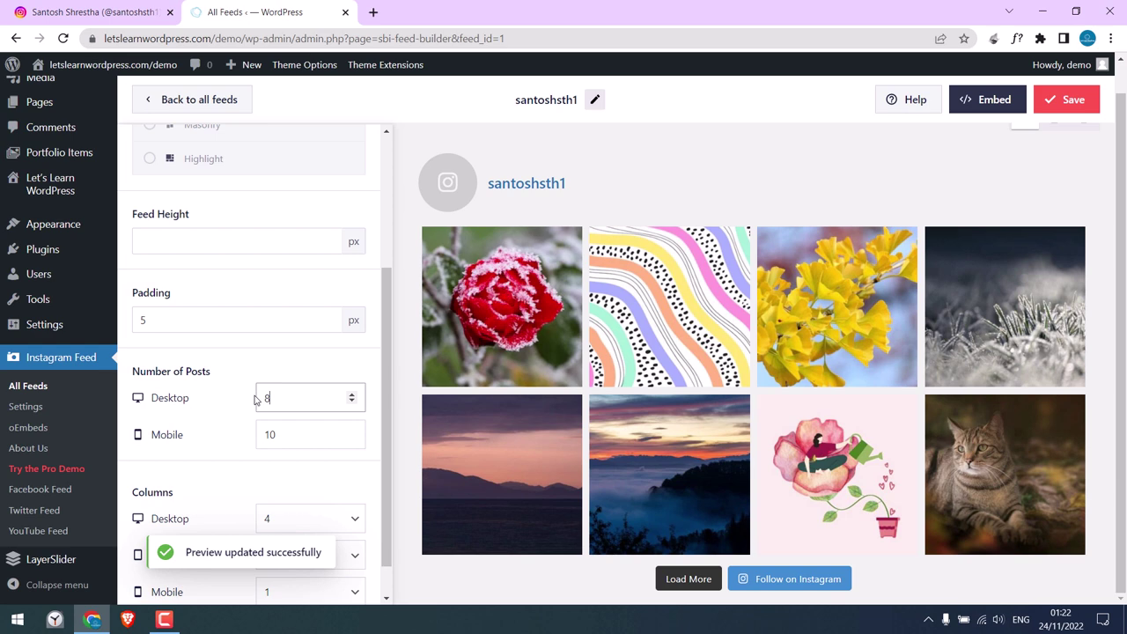
{"action": "left_click_drag", "start_coordinate": [291, 395], "coordinate": [265, 385]}
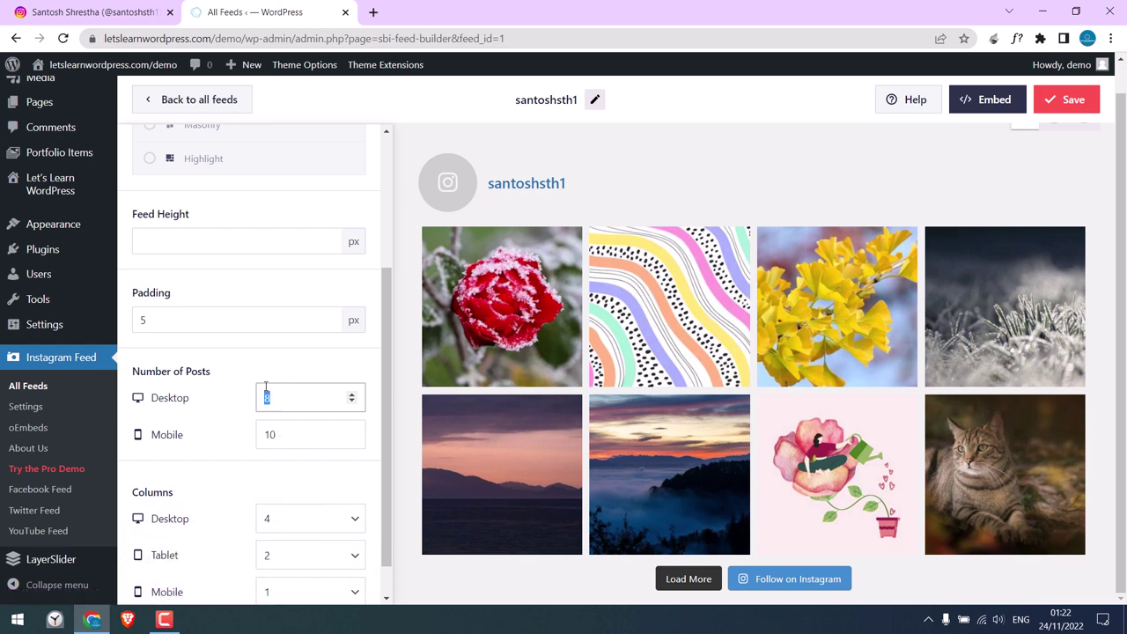
{"action": "type", "text": "10"}
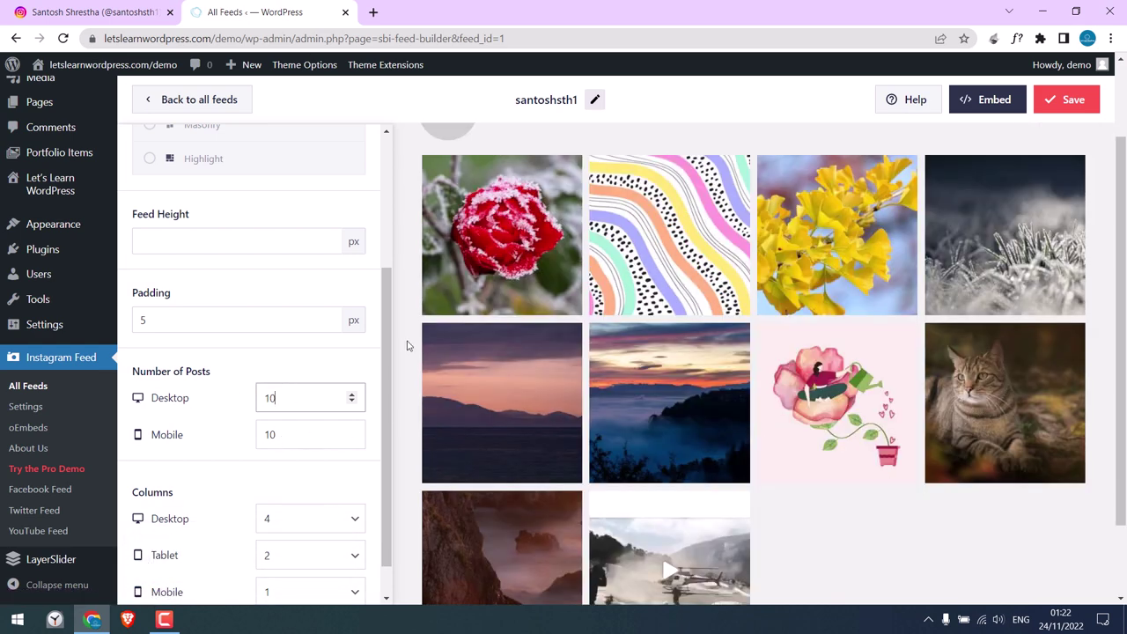
Choose 5 columns for the desktop grid.
{"action": "scroll", "coordinate": [388, 325], "scroll_direction": "down", "scroll_amount": 1}
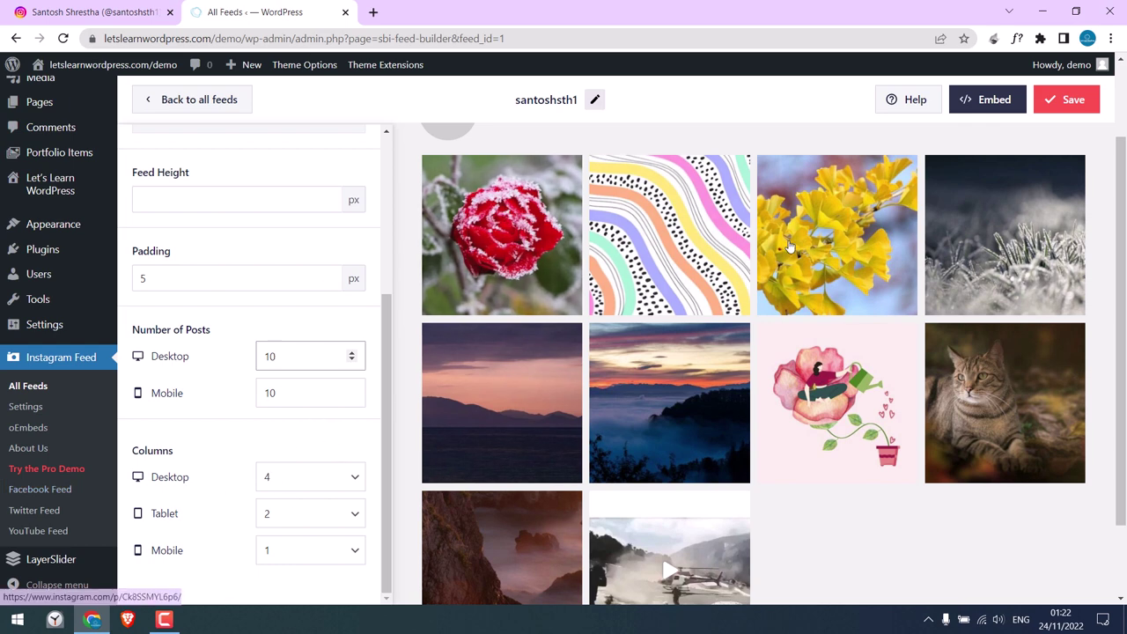
{"action": "left_click", "coordinate": [291, 479]}
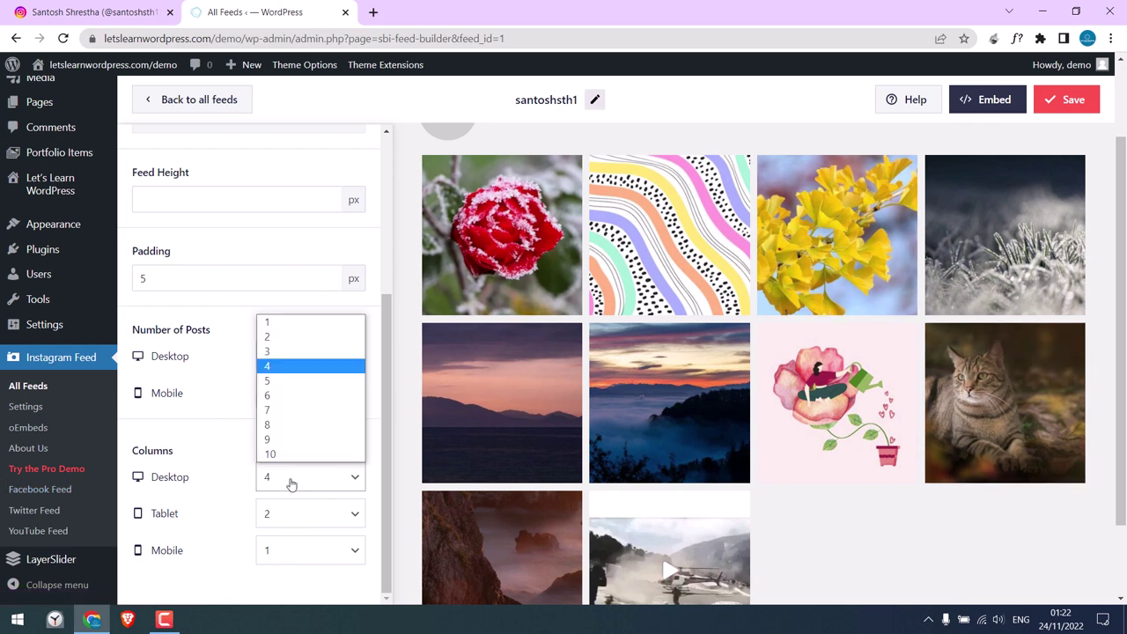
{"action": "left_click", "coordinate": [277, 381]}
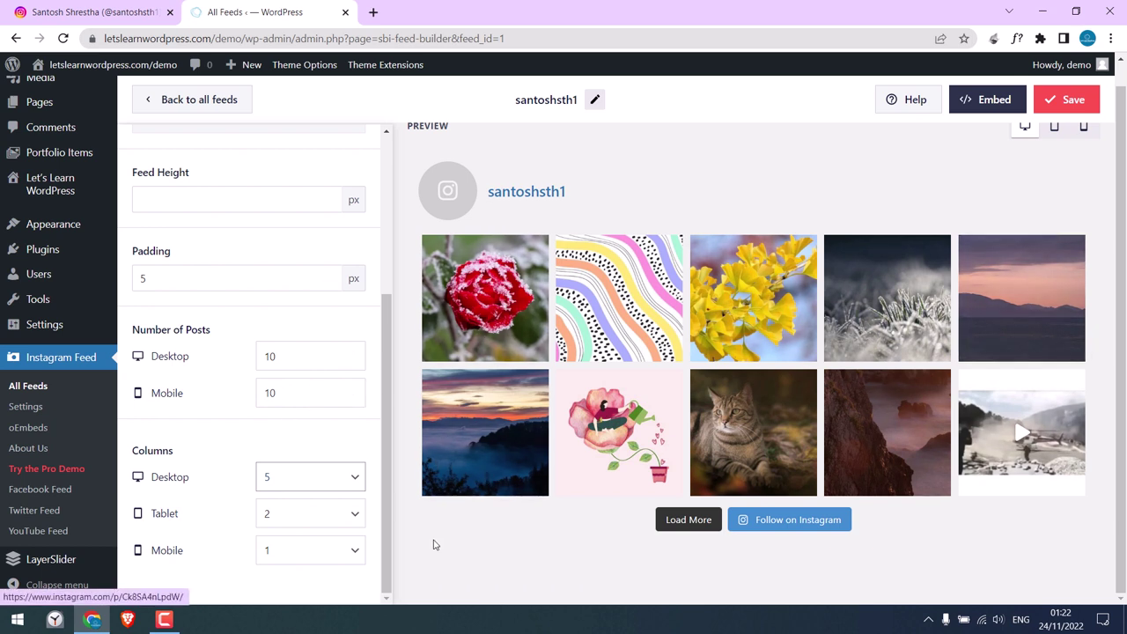
Switch the feed's colour scheme to Custom after previewing Light and Dark.
{"action": "scroll", "coordinate": [367, 385], "scroll_direction": "up", "scroll_amount": 3}
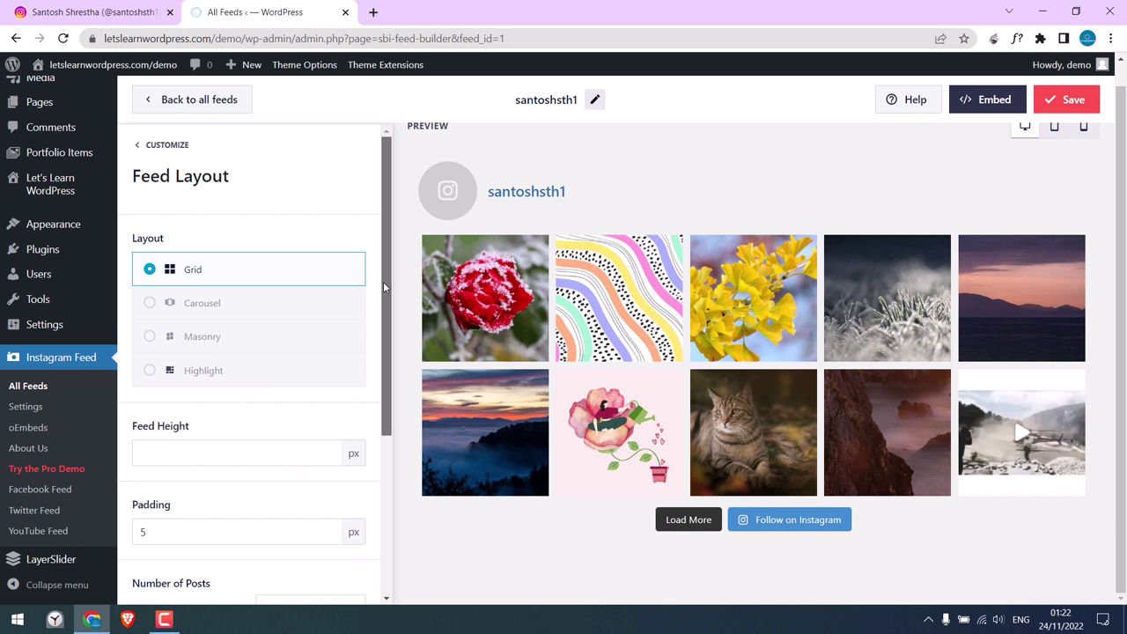
{"action": "left_click", "coordinate": [144, 148]}
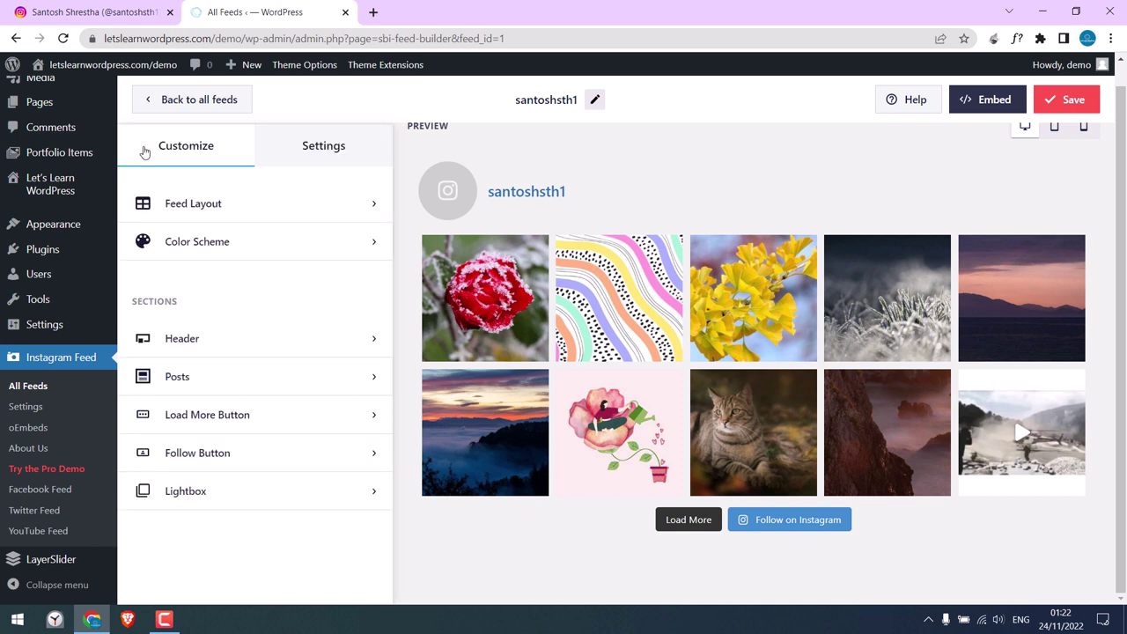
{"action": "left_click", "coordinate": [199, 244]}
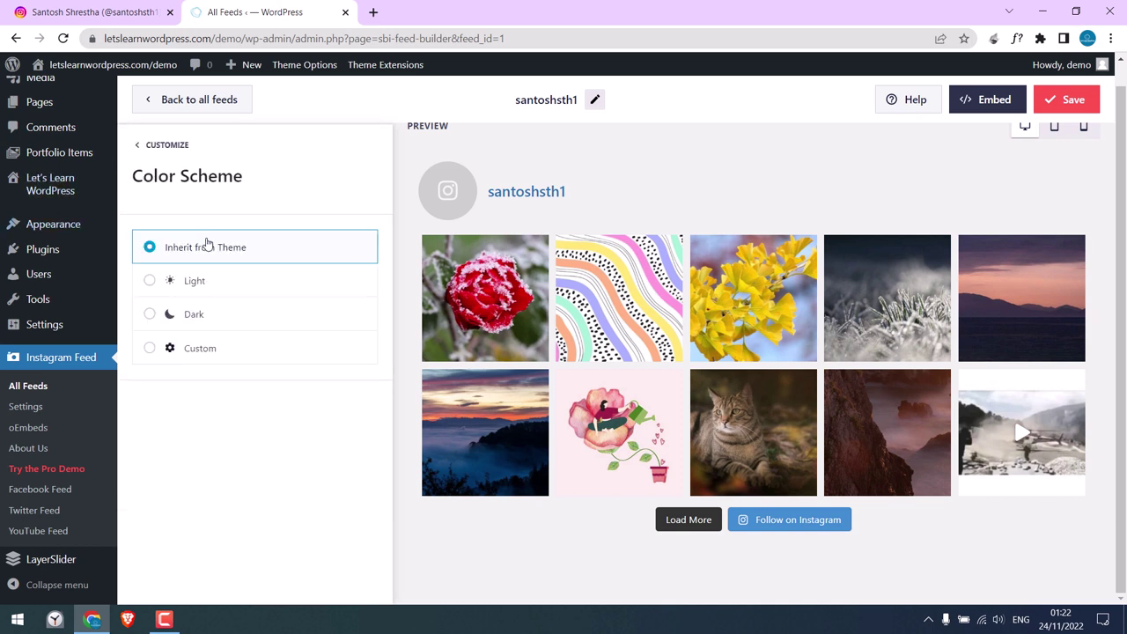
{"action": "left_click", "coordinate": [195, 286]}
{"action": "left_click", "coordinate": [191, 314]}
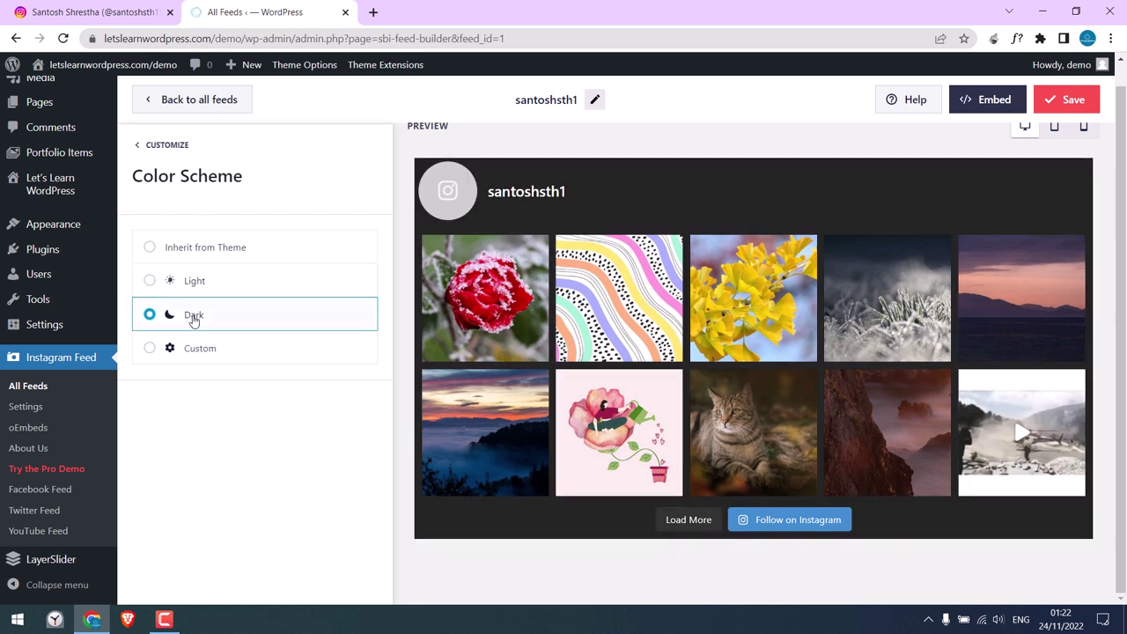
{"action": "left_click", "coordinate": [199, 348]}
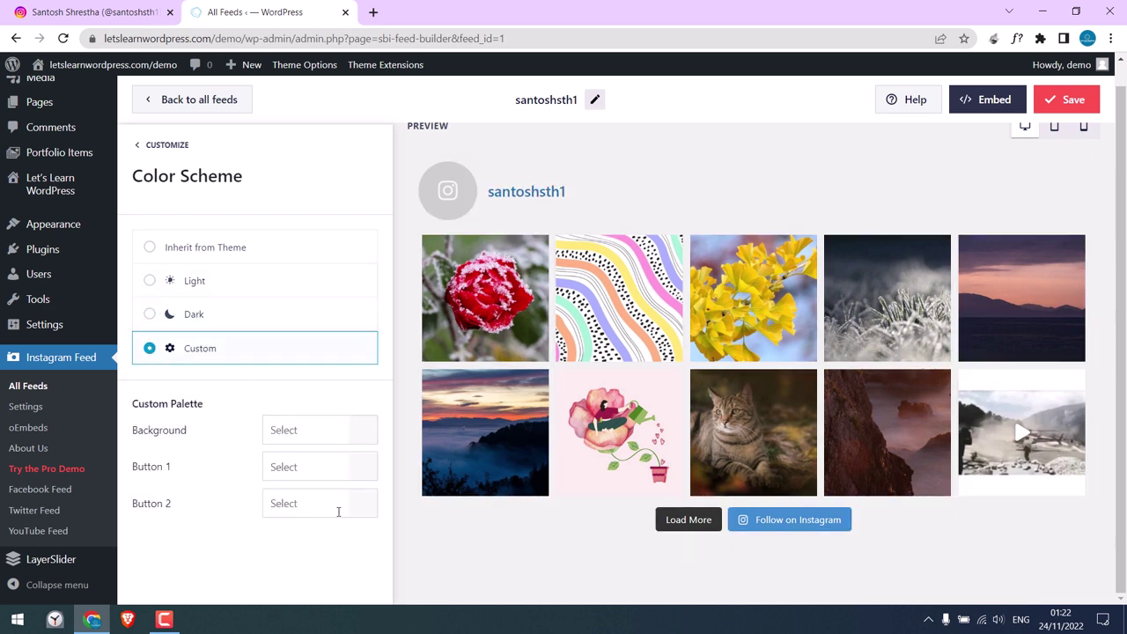
Set the header size to Large, then disable the header entirely.
{"action": "left_click", "coordinate": [141, 151]}
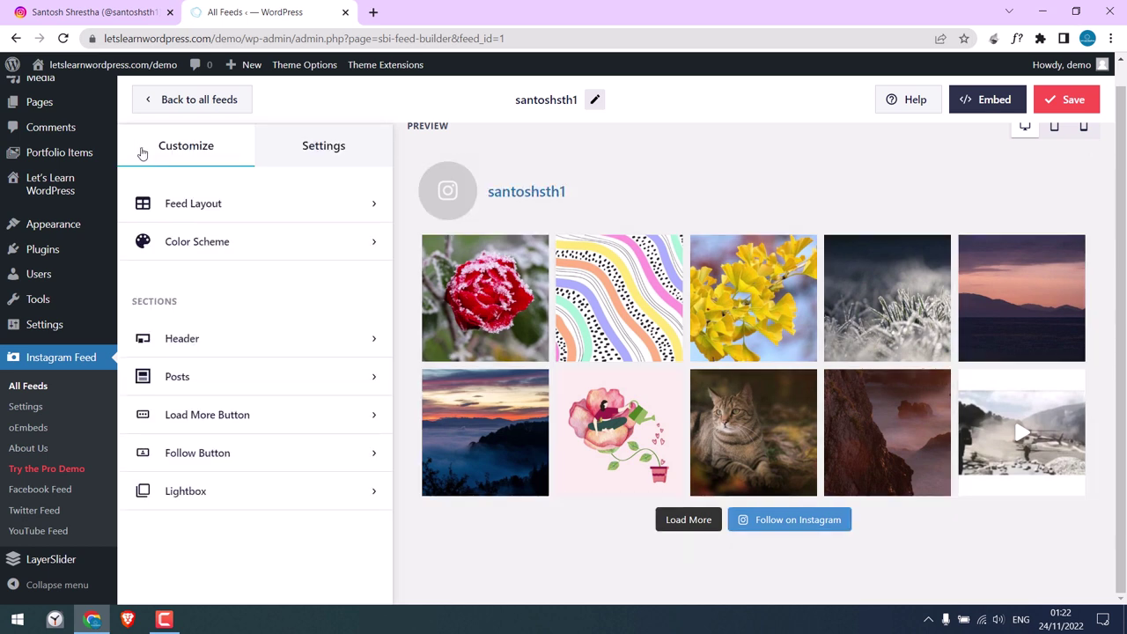
{"action": "left_click", "coordinate": [219, 346]}
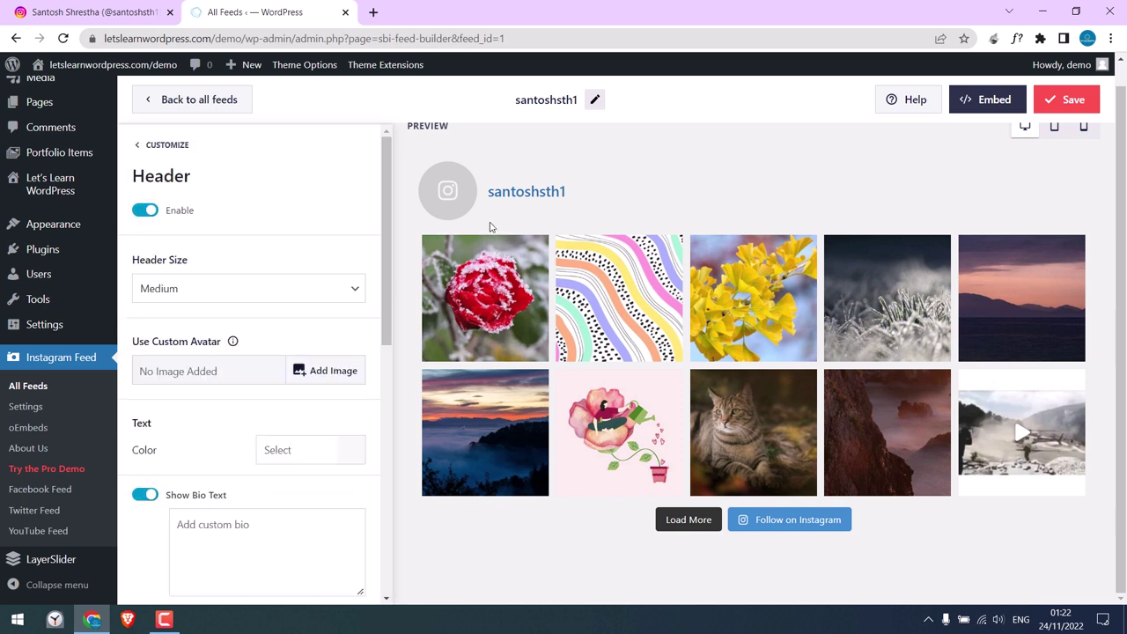
{"action": "left_click", "coordinate": [343, 286]}
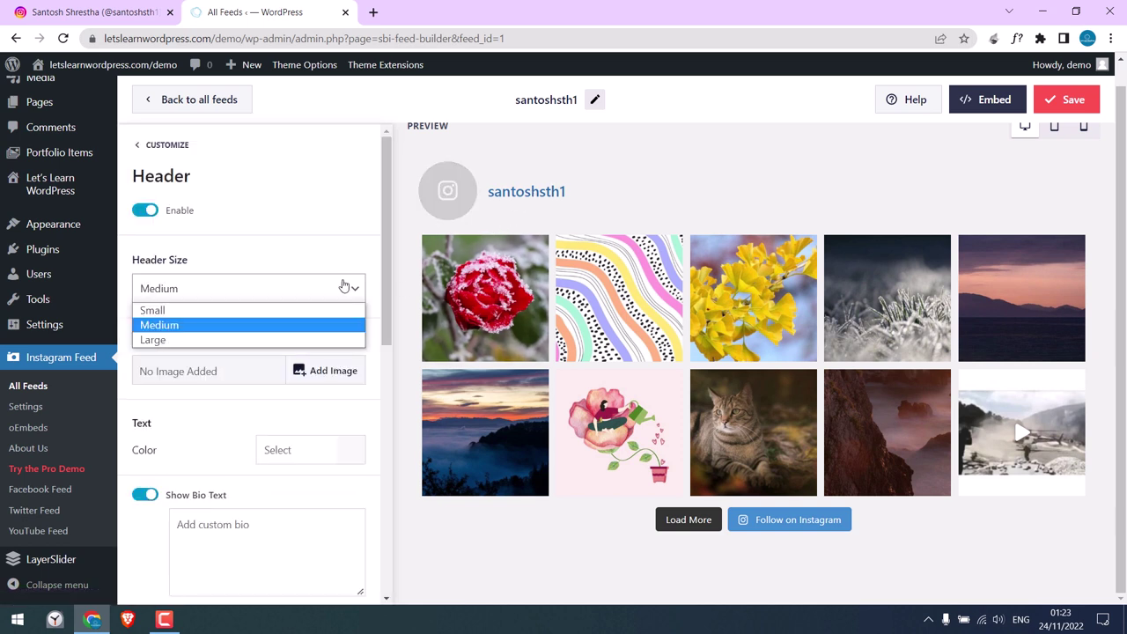
{"action": "left_click", "coordinate": [308, 340]}
{"action": "left_click", "coordinate": [207, 538]}
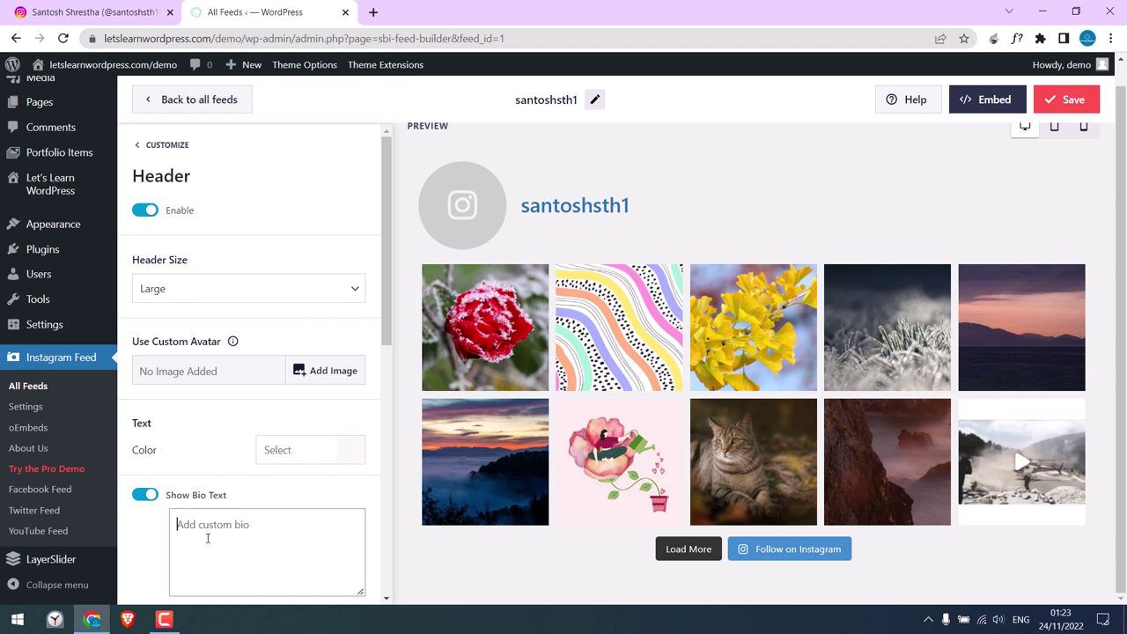
{"action": "type", "text": "teses"}
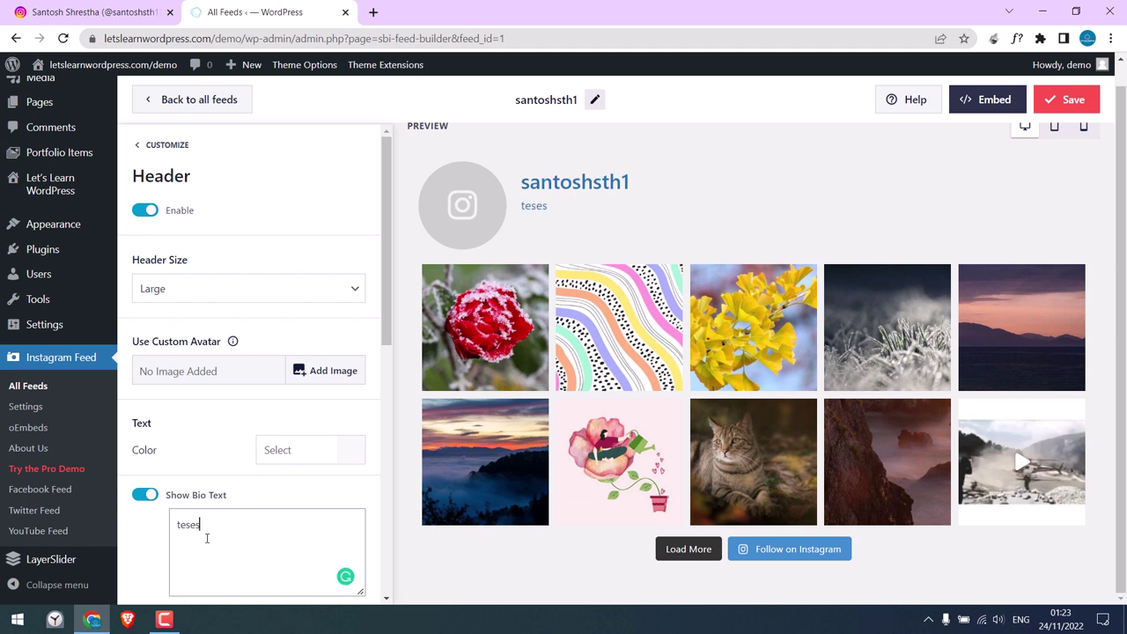
{"action": "key", "text": "ctrl+a"}
{"action": "key", "text": "BackSpace"}
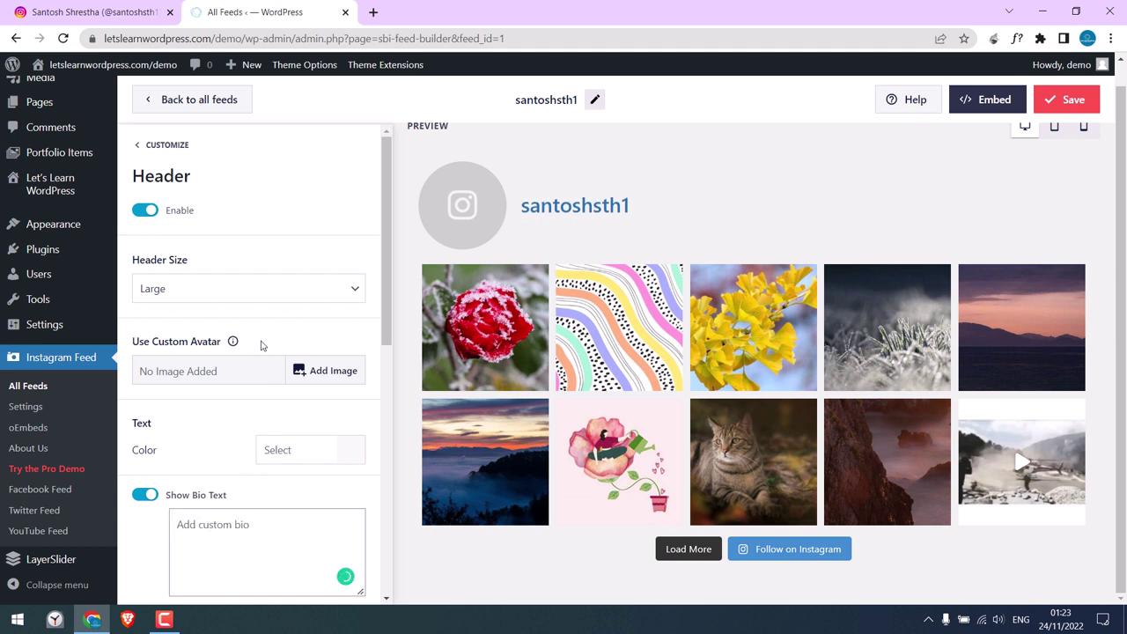
{"action": "left_click", "coordinate": [145, 213]}
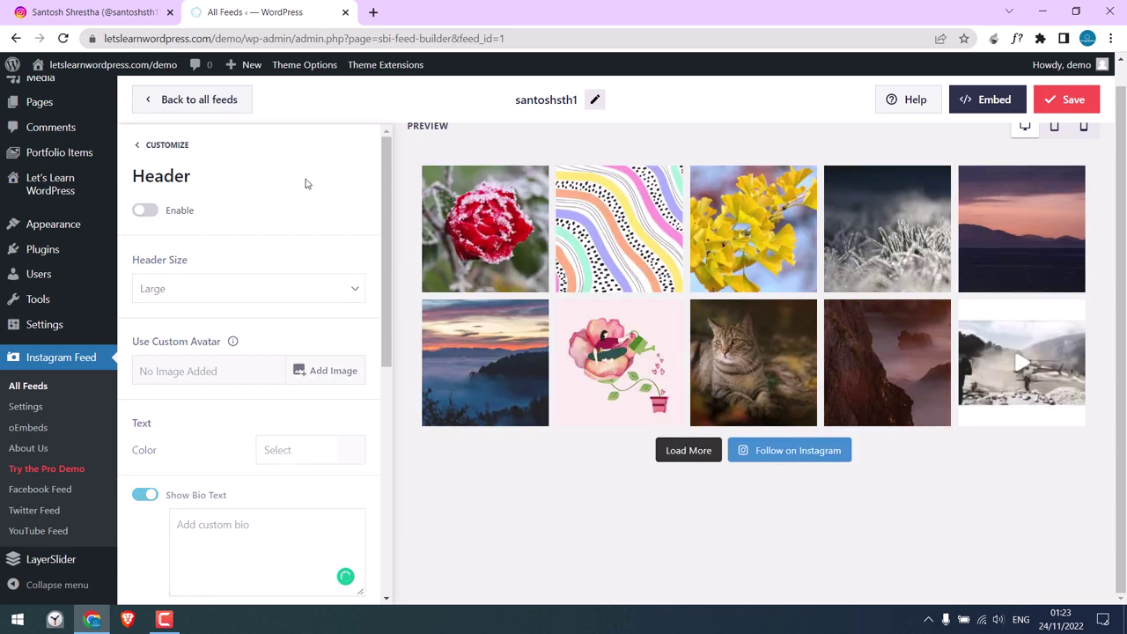
{"action": "left_click", "coordinate": [167, 146]}
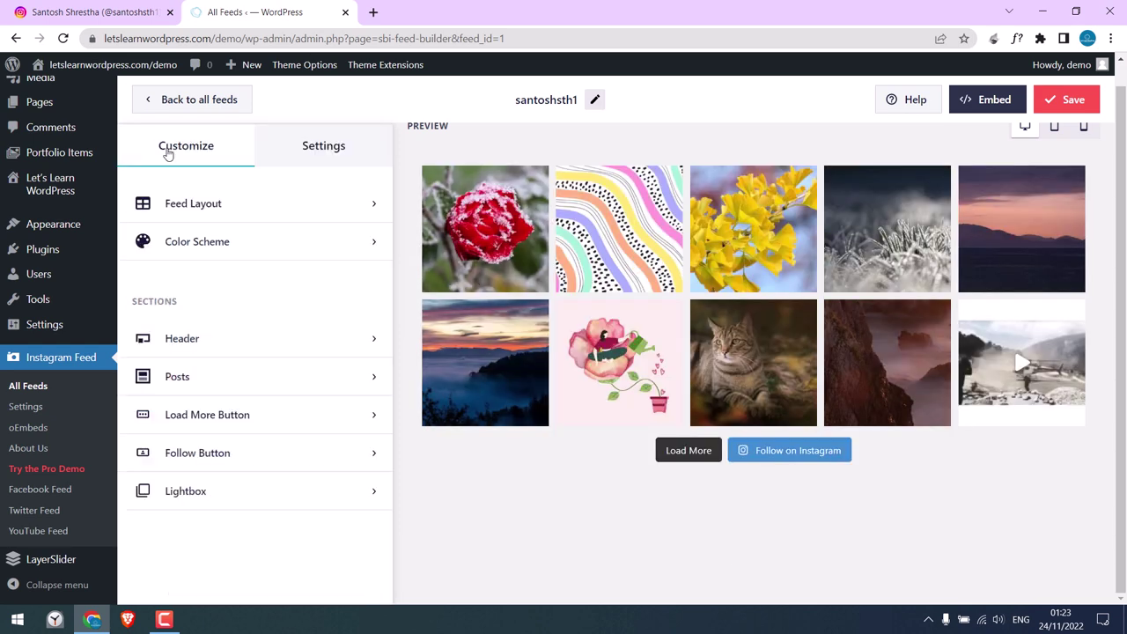
{"action": "left_click", "coordinate": [214, 377]}
{"action": "left_click", "coordinate": [246, 235]}
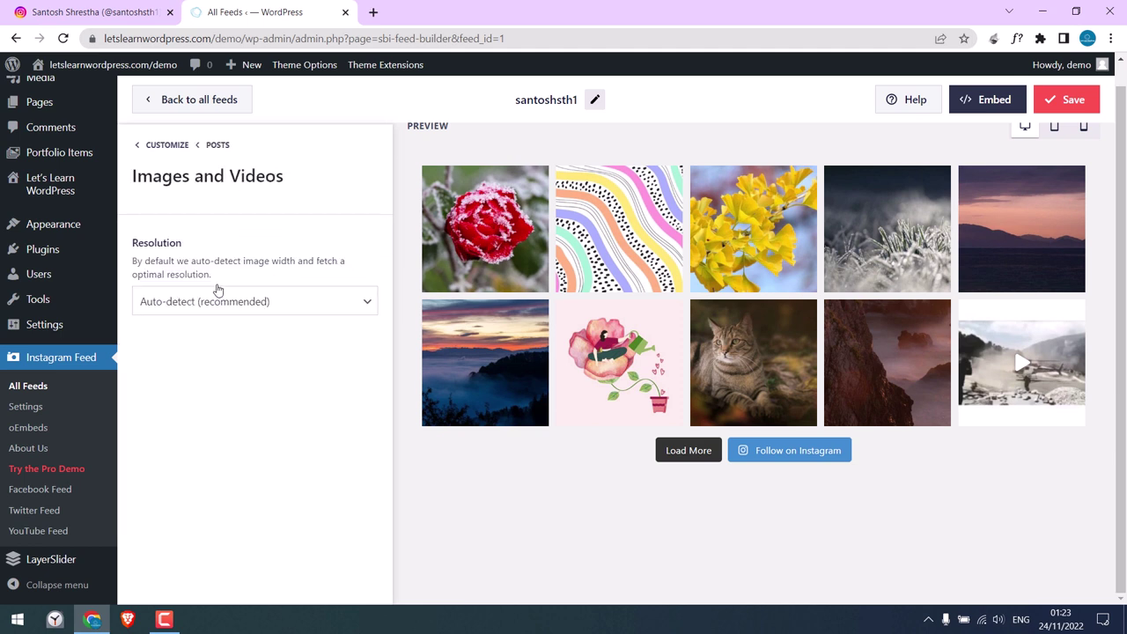
{"action": "left_click", "coordinate": [153, 146]}
{"action": "left_click", "coordinate": [176, 417]}
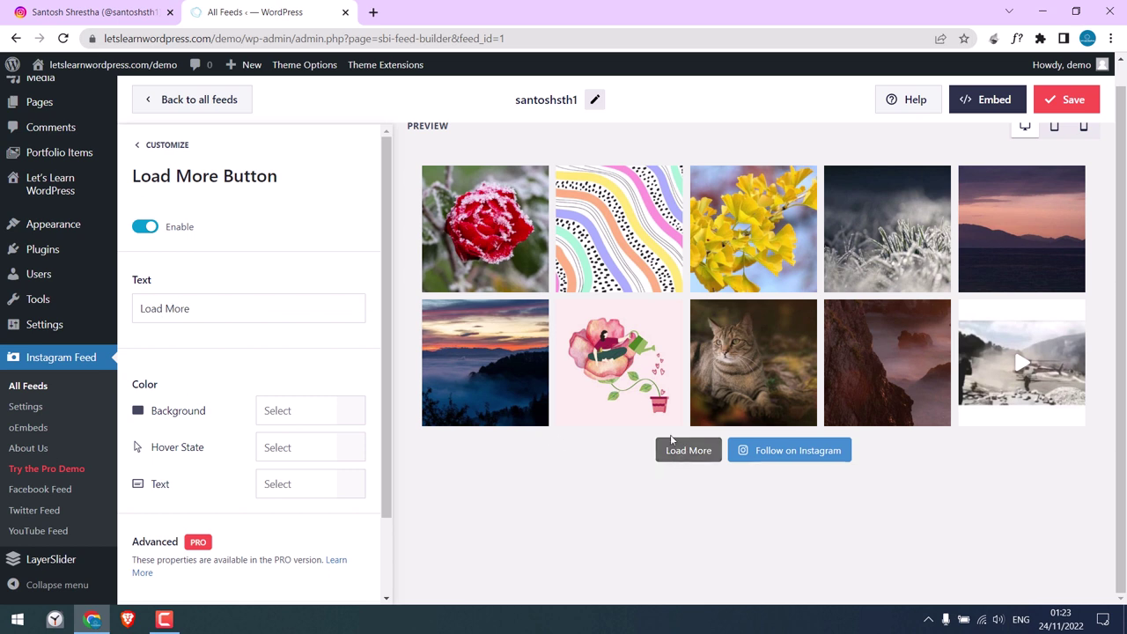
{"action": "left_click_drag", "start_coordinate": [210, 312], "coordinate": [137, 308]}
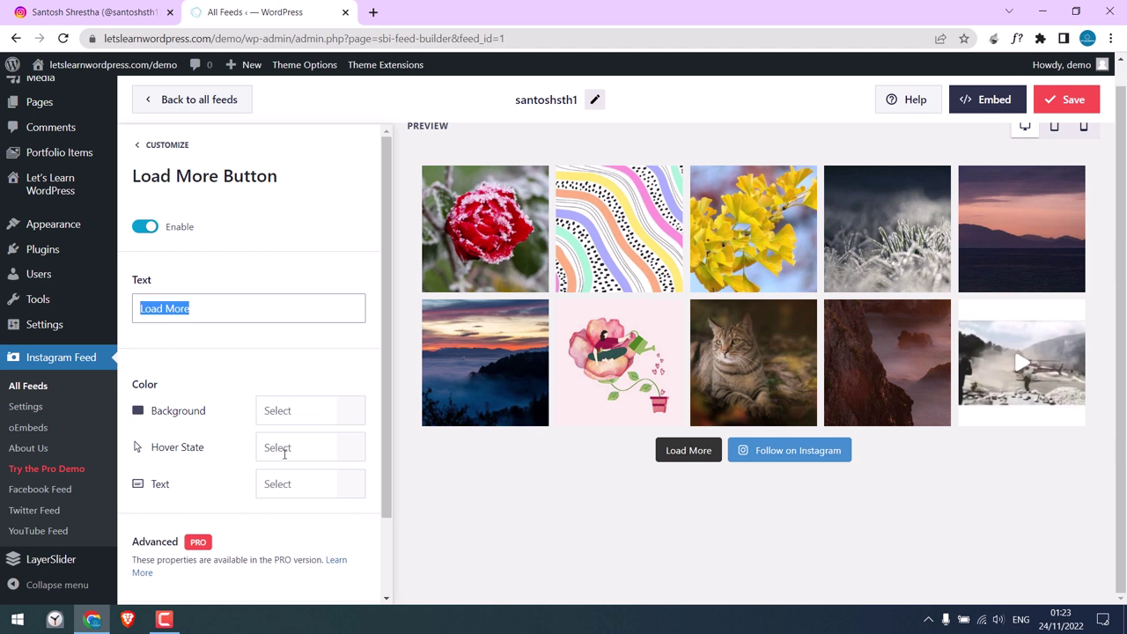
{"action": "left_click_drag", "start_coordinate": [380, 393], "coordinate": [396, 336]}
{"action": "left_click", "coordinate": [144, 147]}
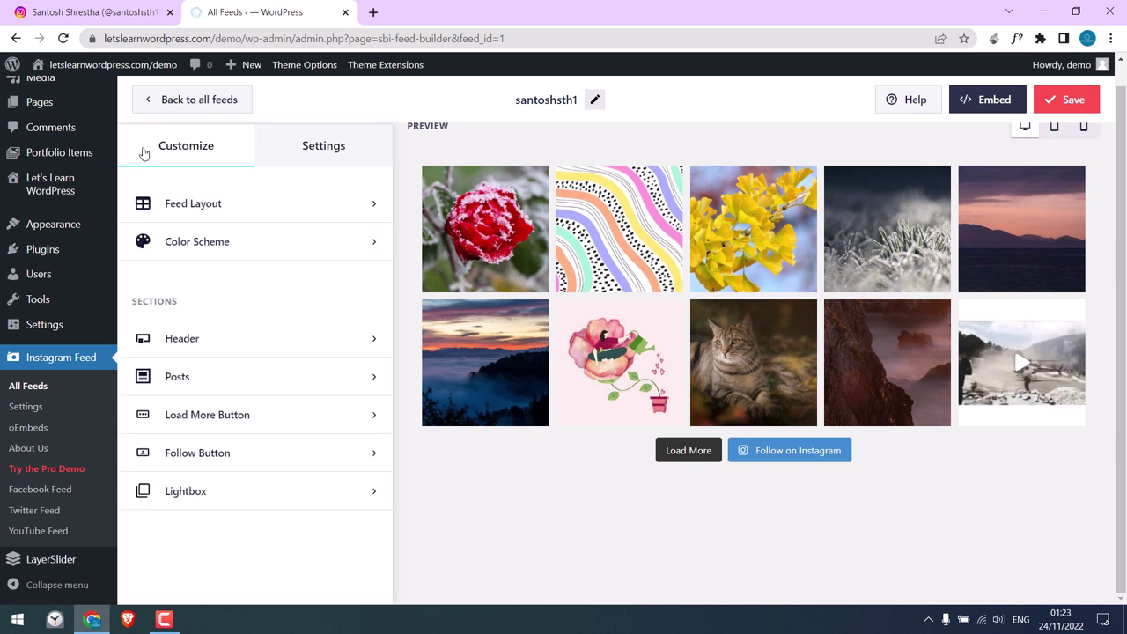
{"action": "left_click", "coordinate": [241, 464]}
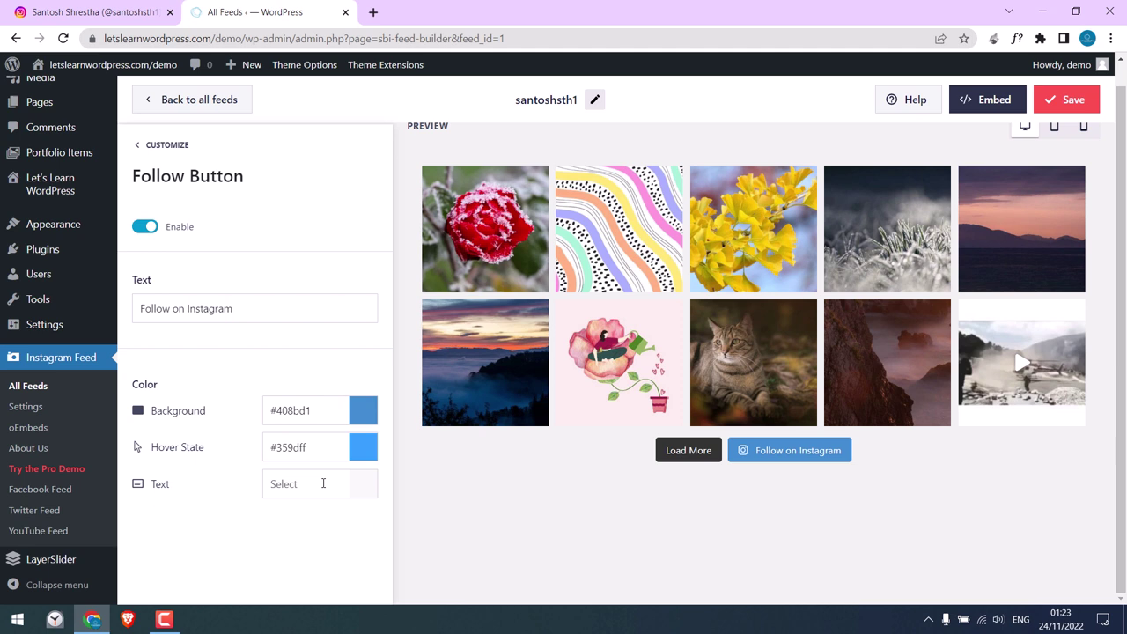
{"action": "left_click", "coordinate": [139, 146]}
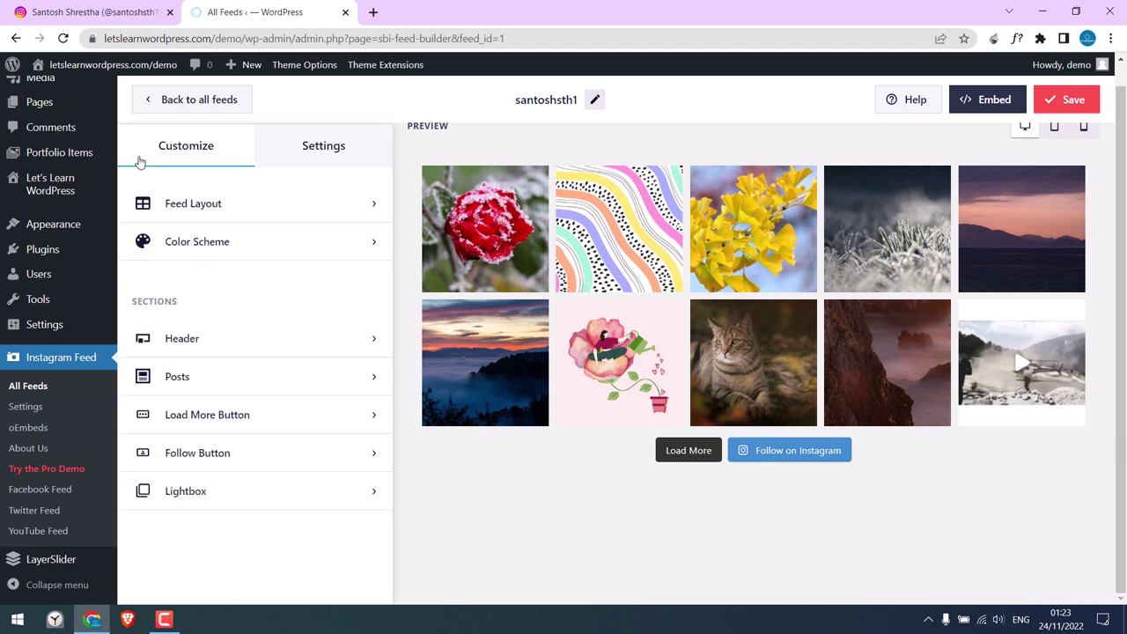
{"action": "left_click", "coordinate": [294, 499]}
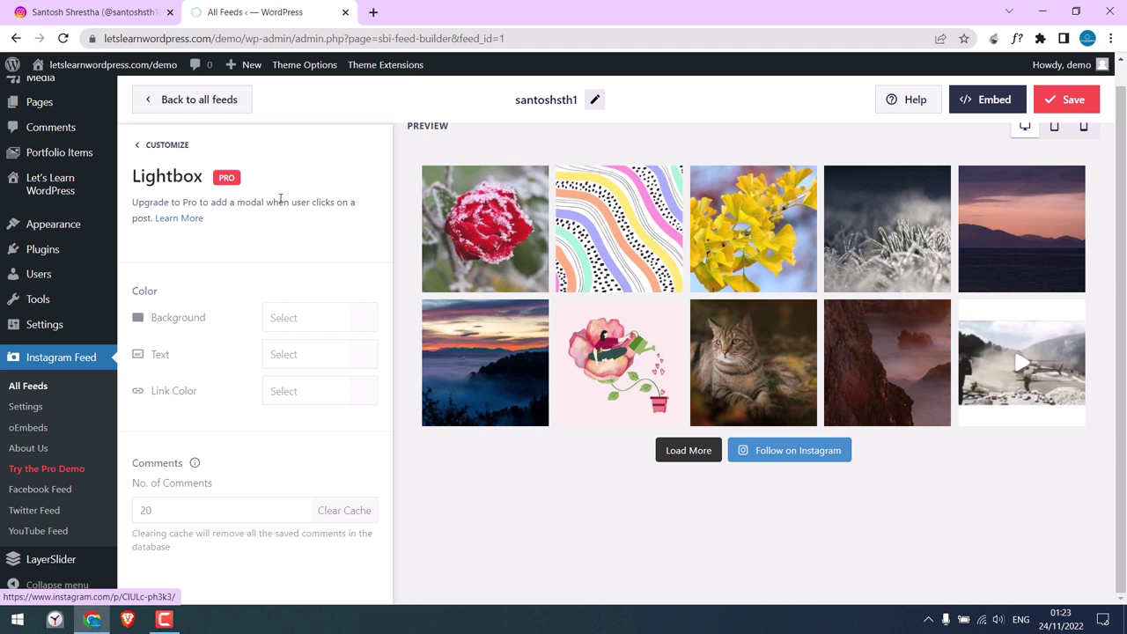
{"action": "left_click", "coordinate": [138, 147]}
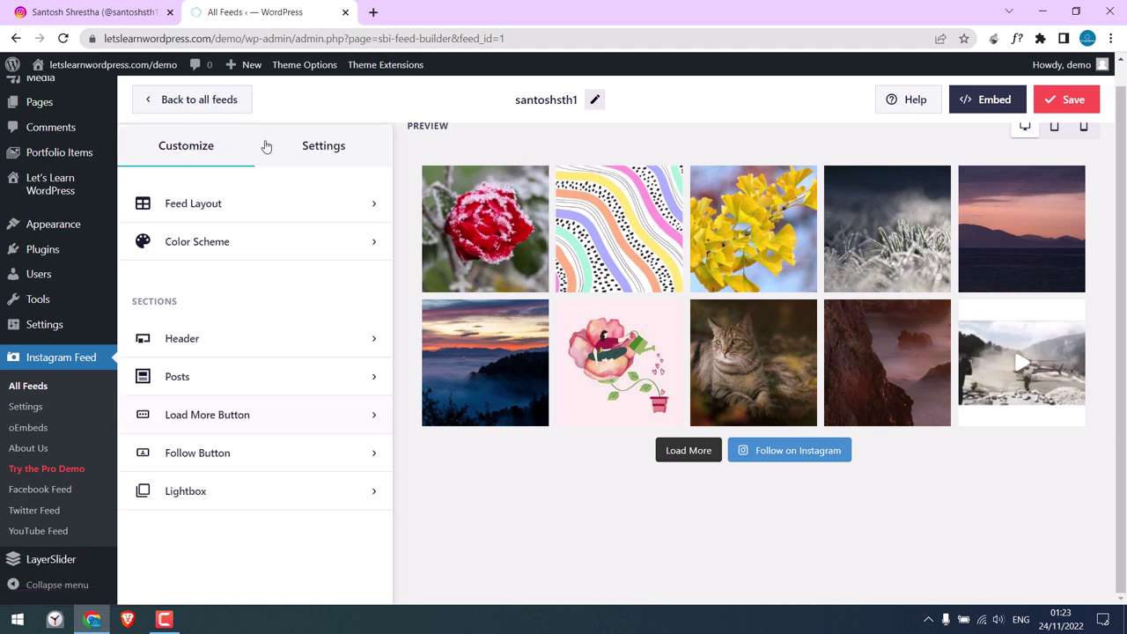
Review the feed's Sources and Filters and Moderation settings.
{"action": "left_click", "coordinate": [331, 152]}
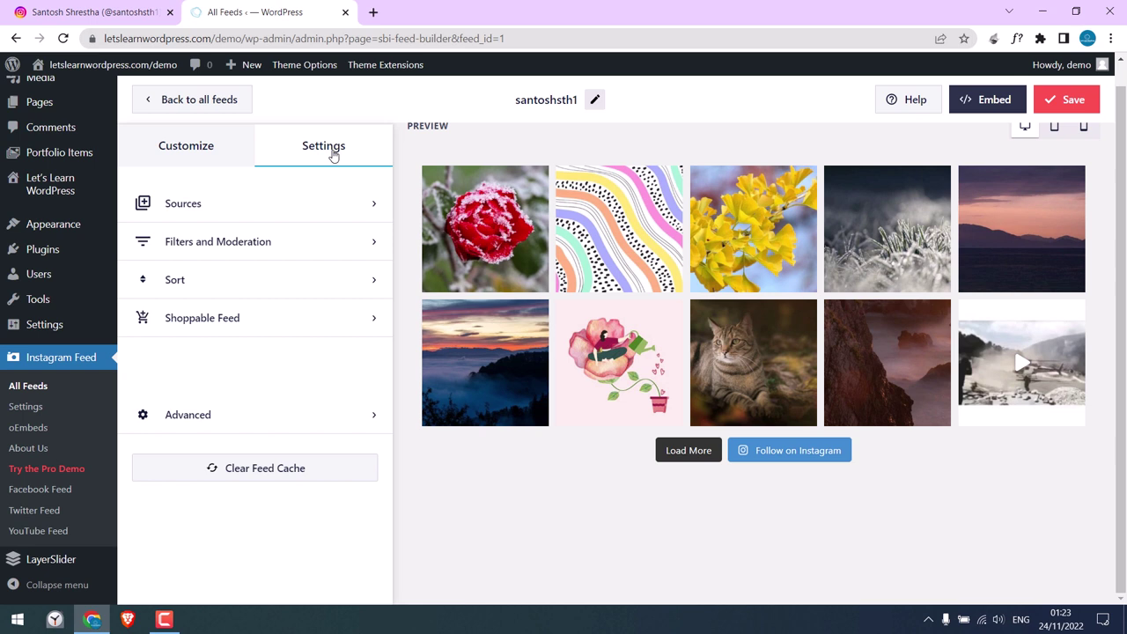
{"action": "left_click", "coordinate": [210, 208]}
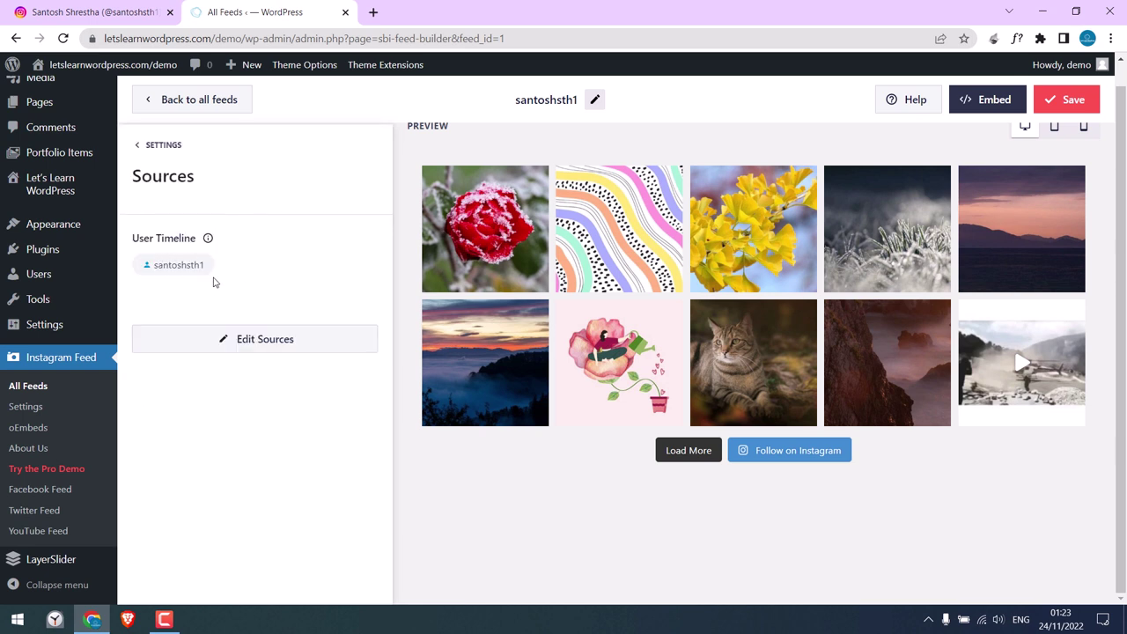
{"action": "left_click", "coordinate": [140, 148]}
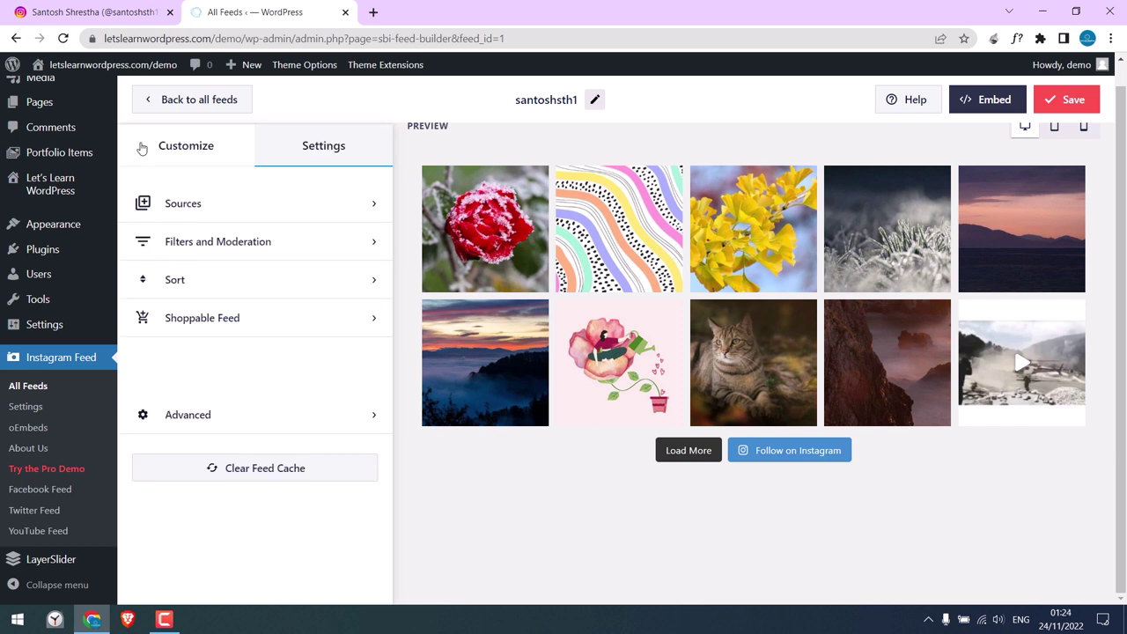
{"action": "left_click", "coordinate": [219, 245]}
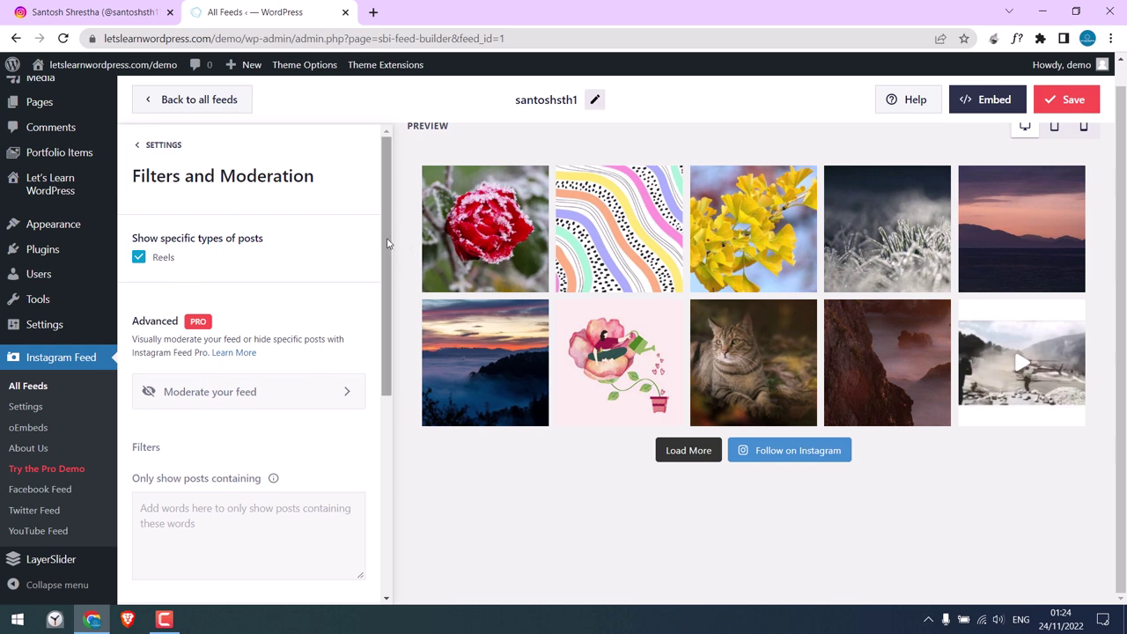
{"action": "mouse_move", "coordinate": [390, 243]}
{"action": "left_mouse_down"}
{"action": "mouse_move", "coordinate": [389, 485]}
{"action": "mouse_move", "coordinate": [370, 246]}
{"action": "left_mouse_up"}
{"action": "scroll", "coordinate": [370, 247], "scroll_direction": "up", "scroll_amount": 1}
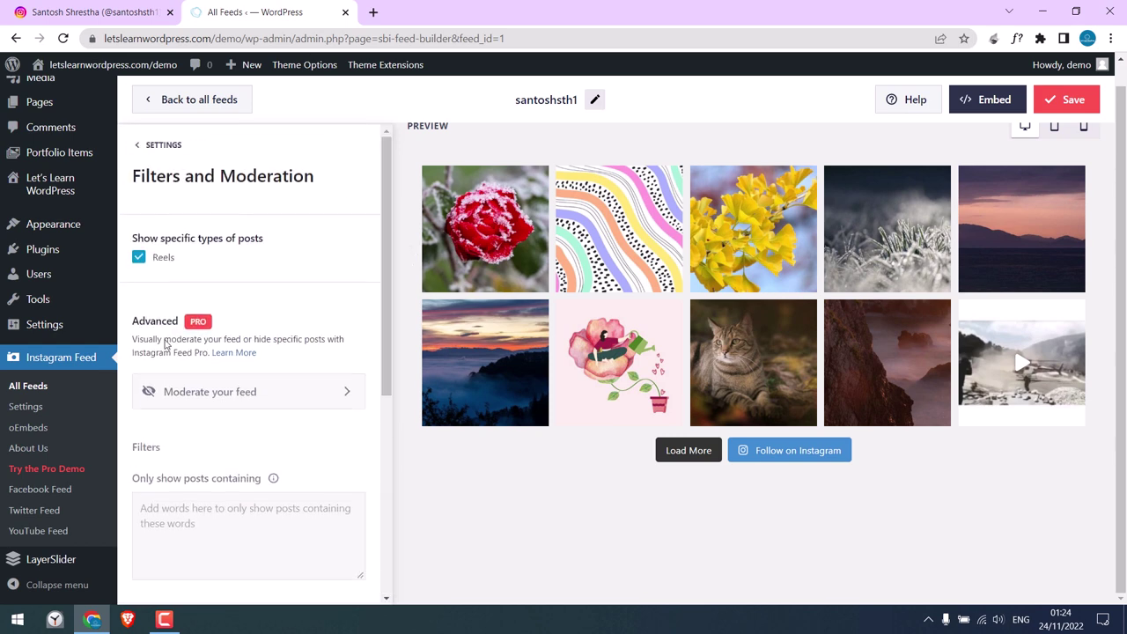
{"action": "left_click", "coordinate": [141, 147]}
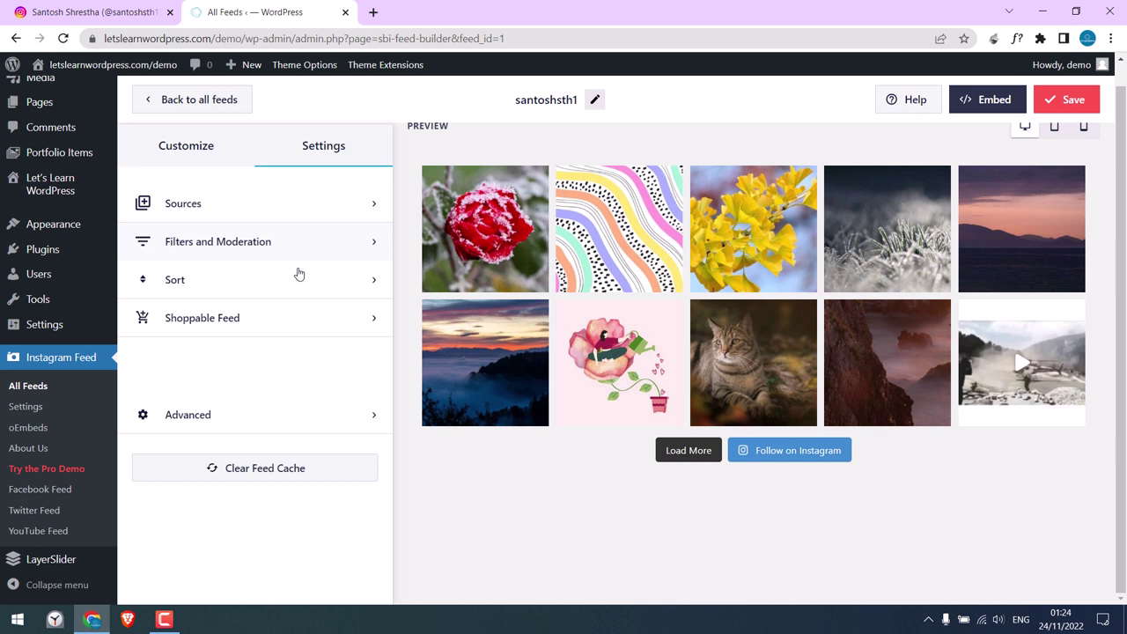
Look through the Sort, Shoppable Feed and Advanced settings, ending on the settings list.
{"action": "left_click", "coordinate": [229, 279]}
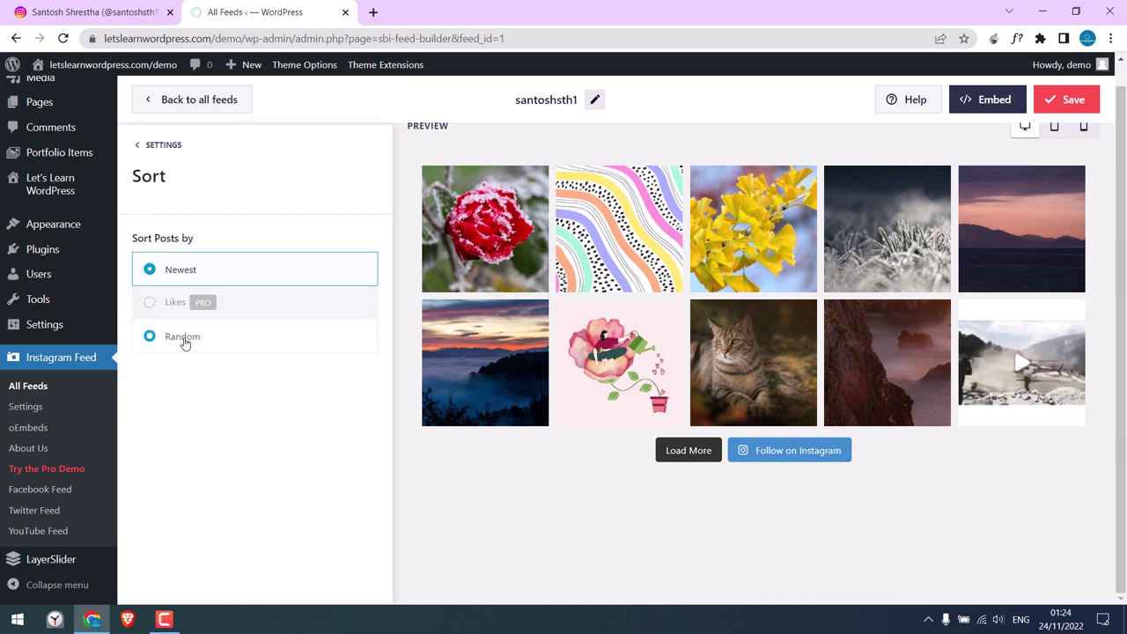
{"action": "left_click", "coordinate": [161, 147]}
{"action": "left_click", "coordinate": [269, 316]}
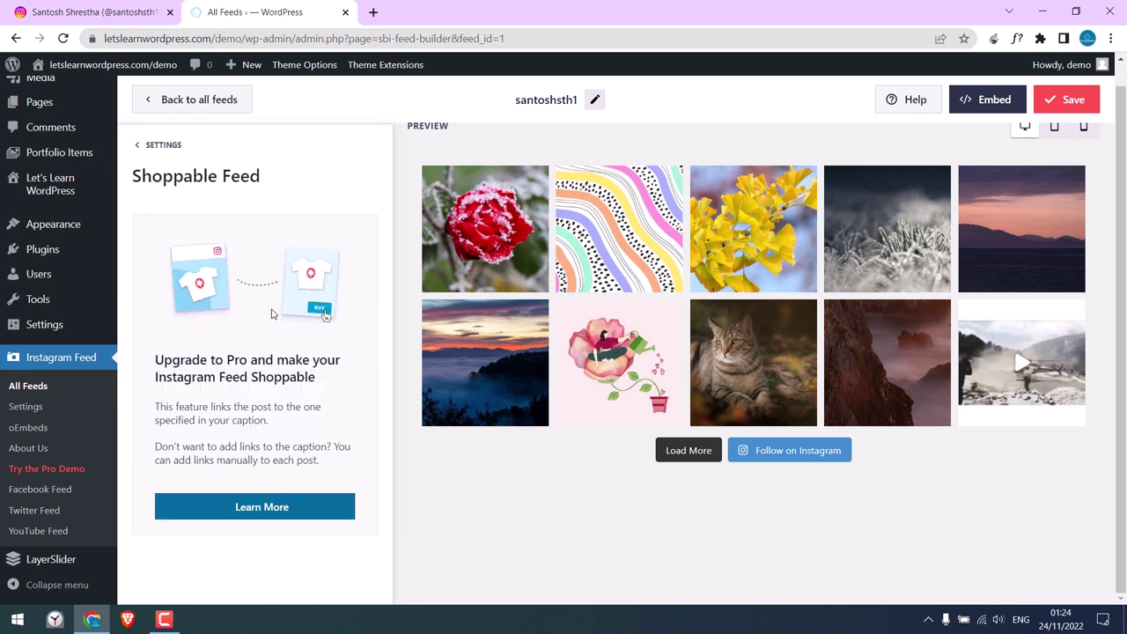
{"action": "left_click", "coordinate": [158, 146]}
{"action": "left_click", "coordinate": [260, 422]}
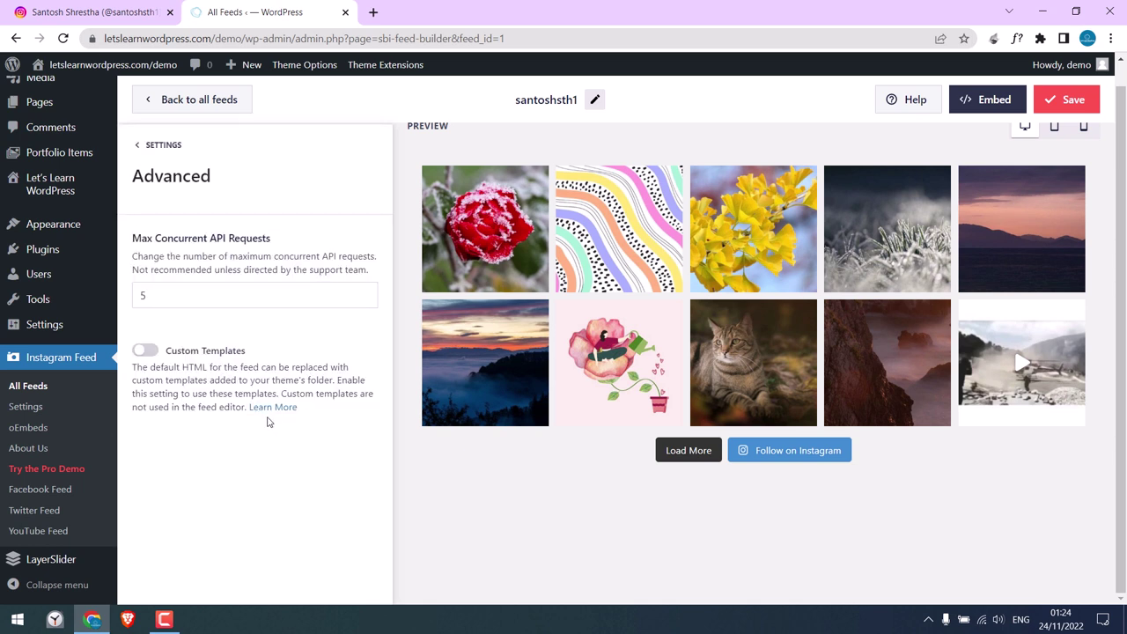
{"action": "left_click", "coordinate": [160, 146]}
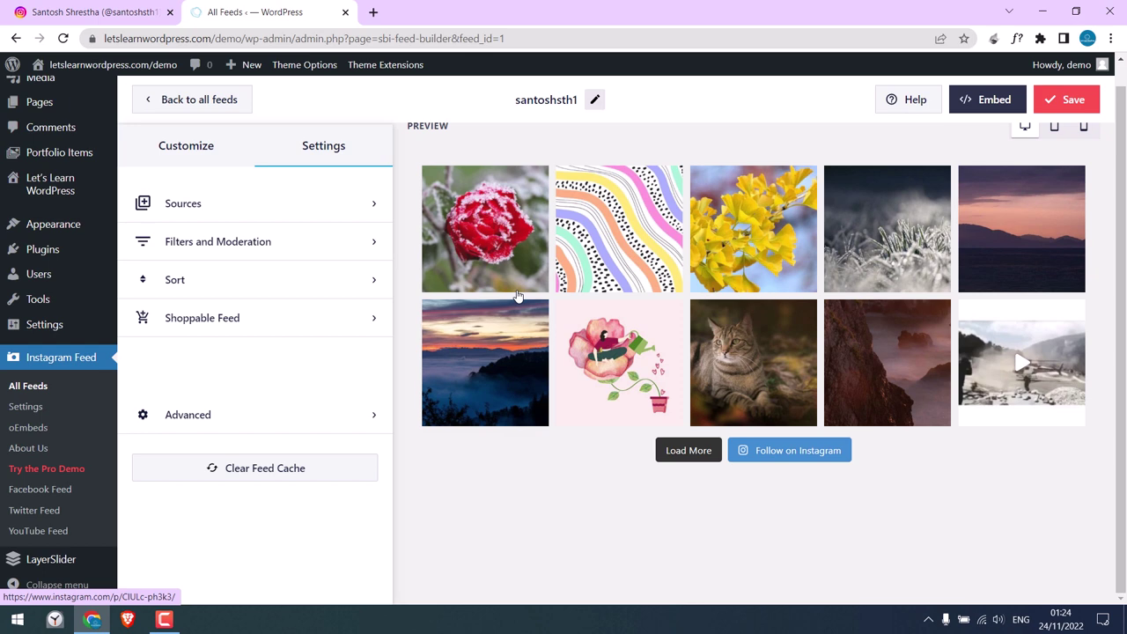
Preview the feed at tablet, mobile and desktop sizes, then save it.
{"action": "left_click_drag", "start_coordinate": [1111, 254], "coordinate": [1113, 193]}
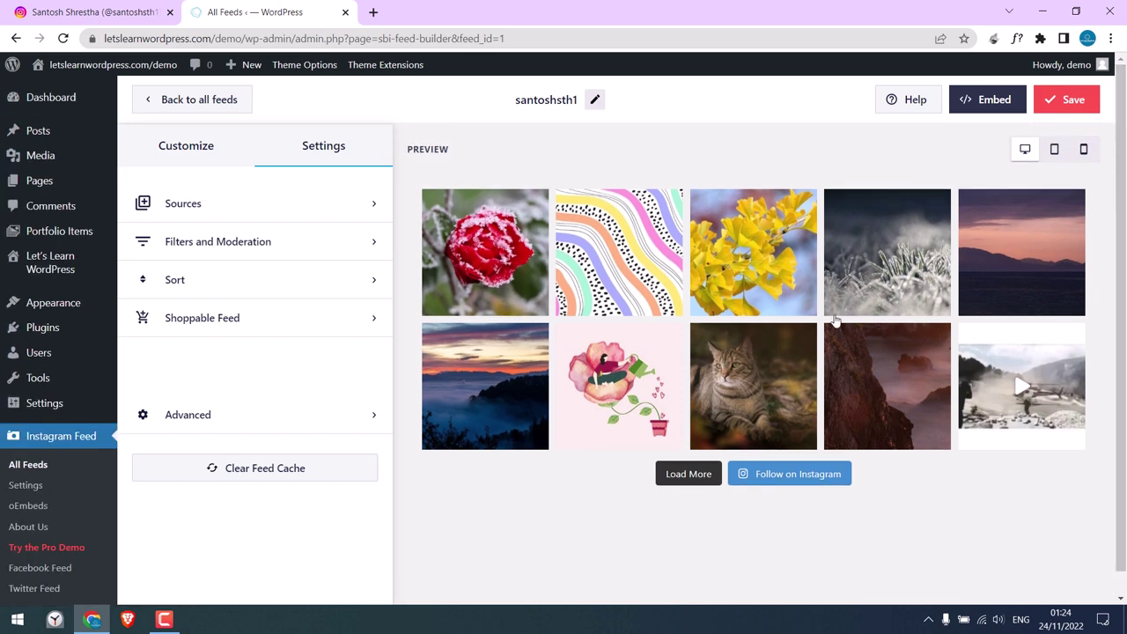
{"action": "left_click", "coordinate": [1053, 152]}
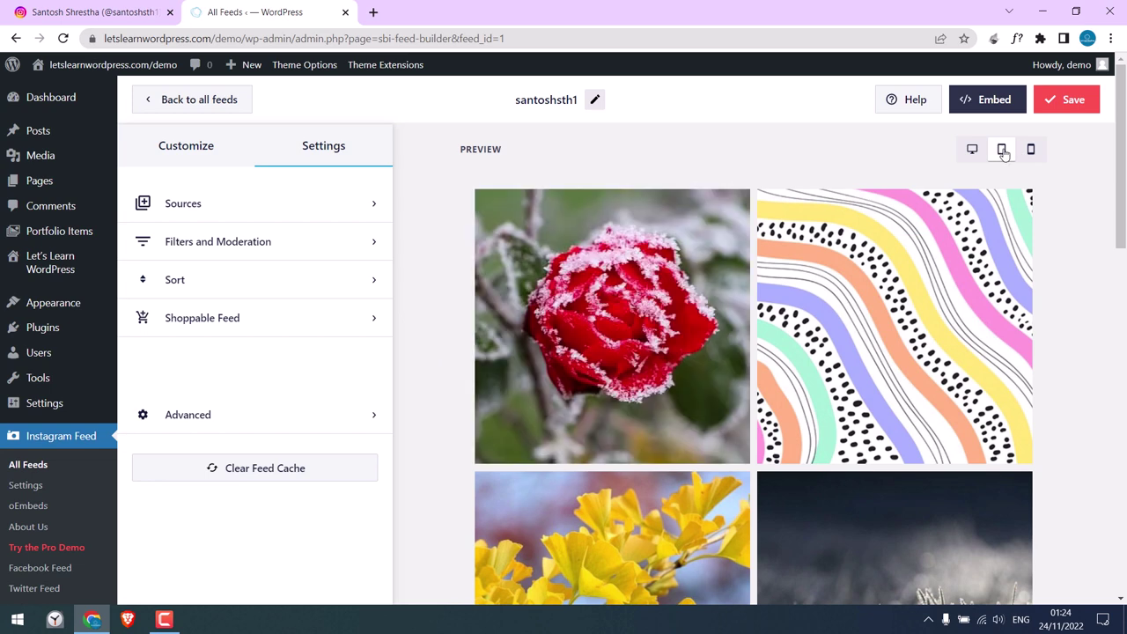
{"action": "left_click", "coordinate": [1030, 149]}
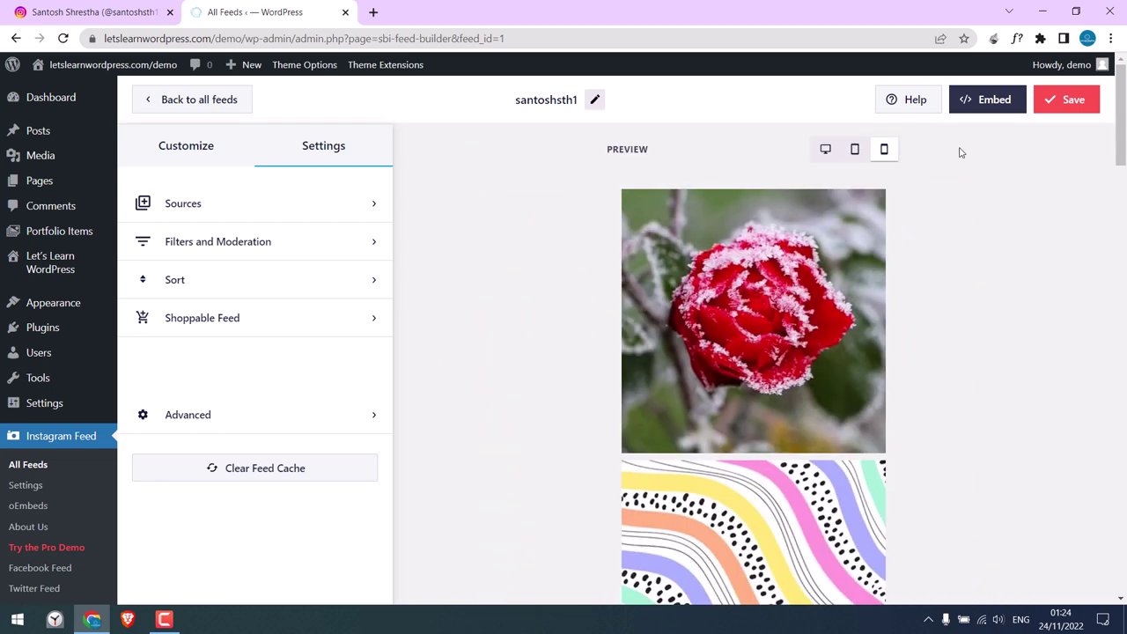
{"action": "left_click", "coordinate": [824, 150]}
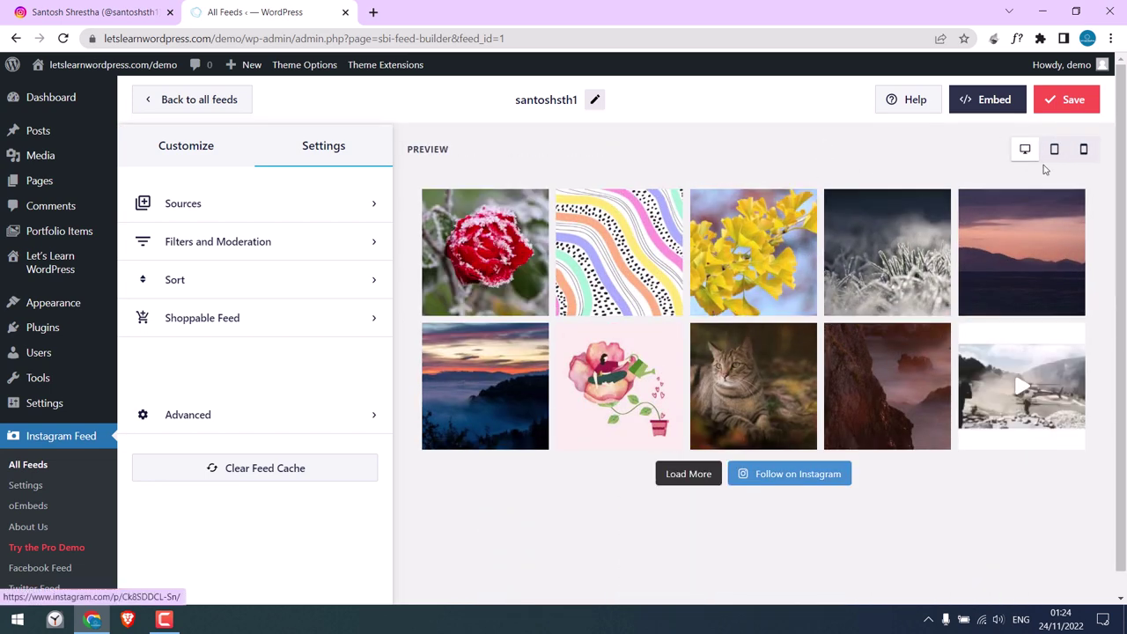
{"action": "left_click", "coordinate": [1068, 106]}
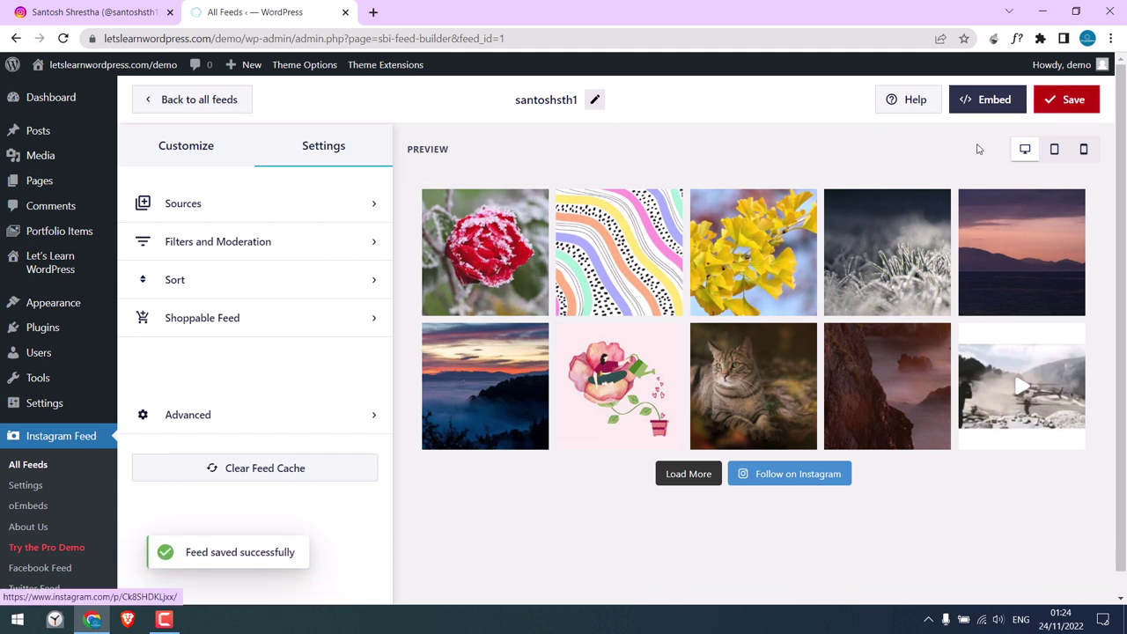
Copy the feed's [instagram-feed feed=1] embed shortcode to the clipboard.
{"action": "left_click", "coordinate": [987, 102]}
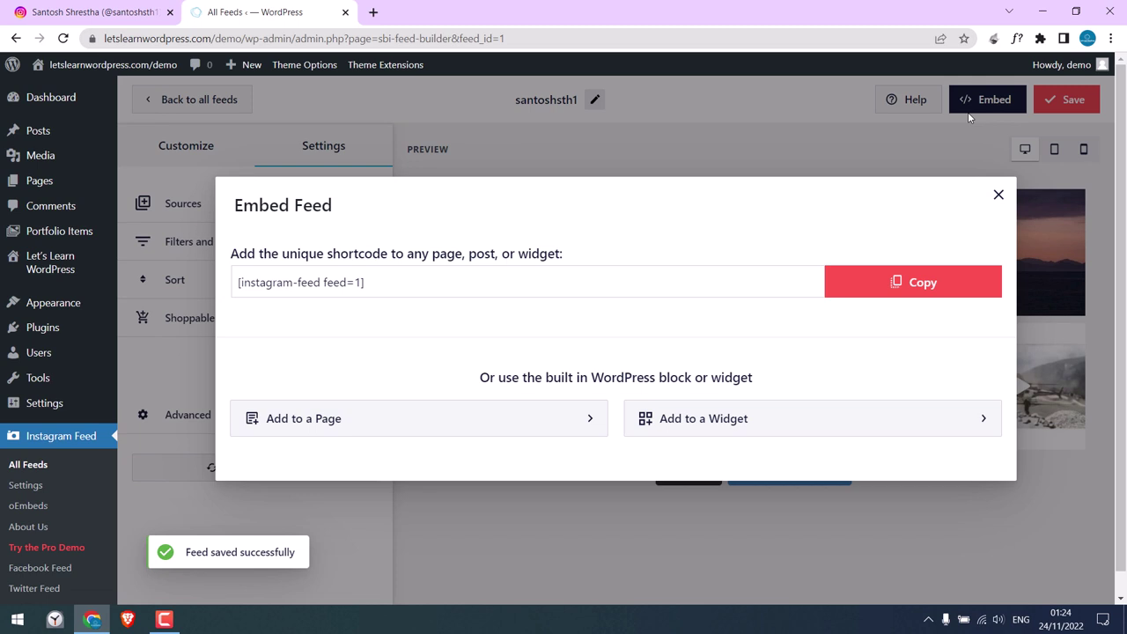
{"action": "left_click_drag", "start_coordinate": [390, 278], "coordinate": [231, 262]}
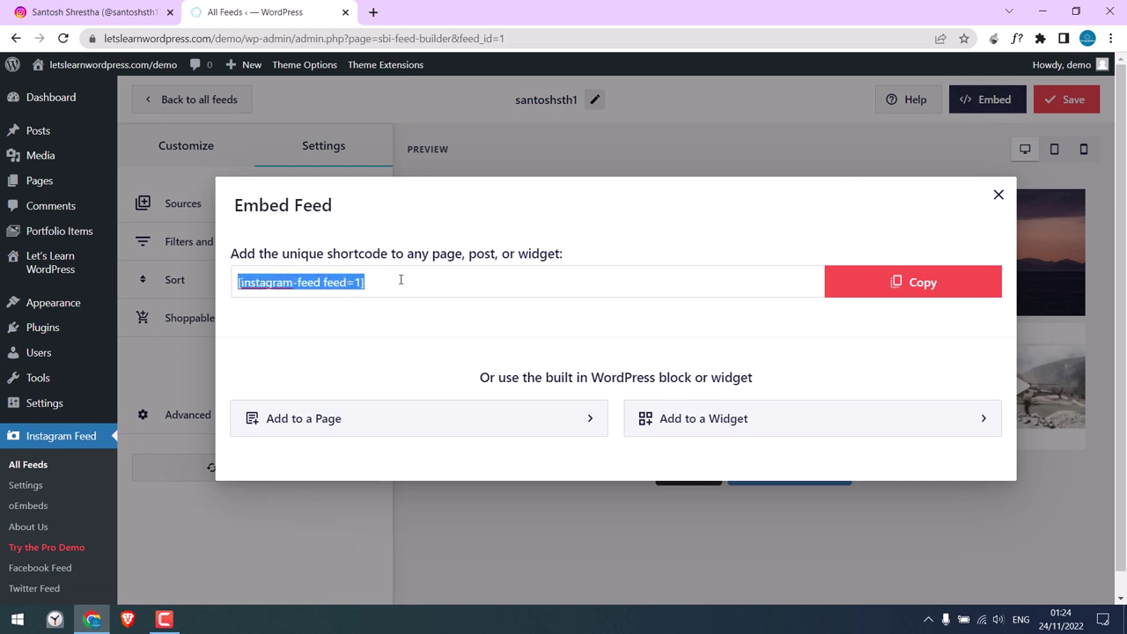
{"action": "left_click", "coordinate": [884, 291]}
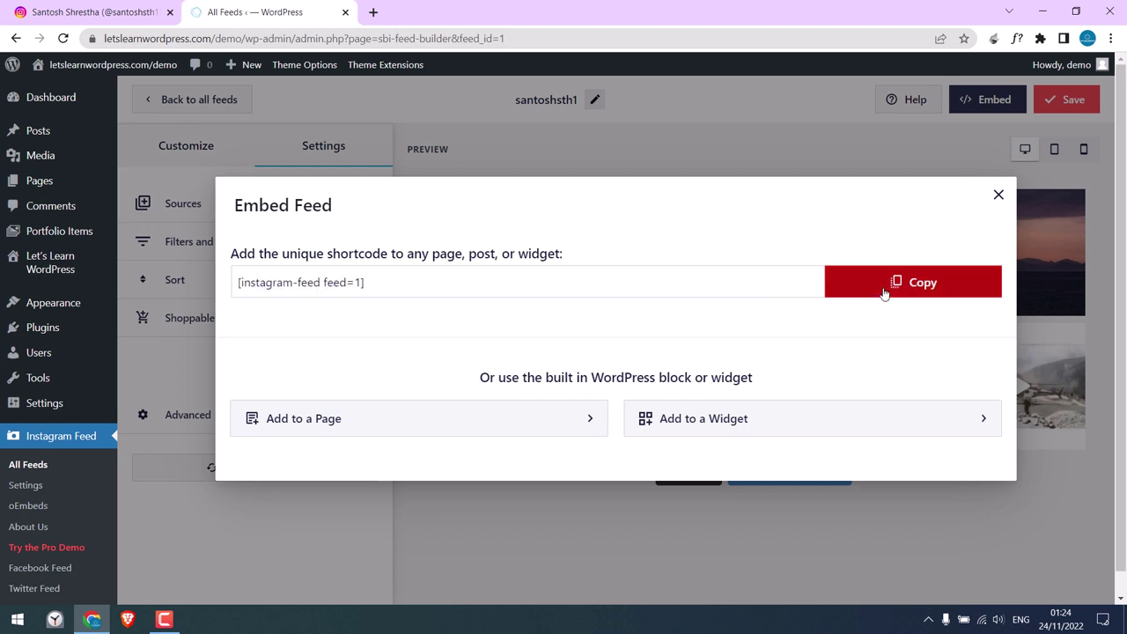
{"action": "left_click", "coordinate": [998, 197]}
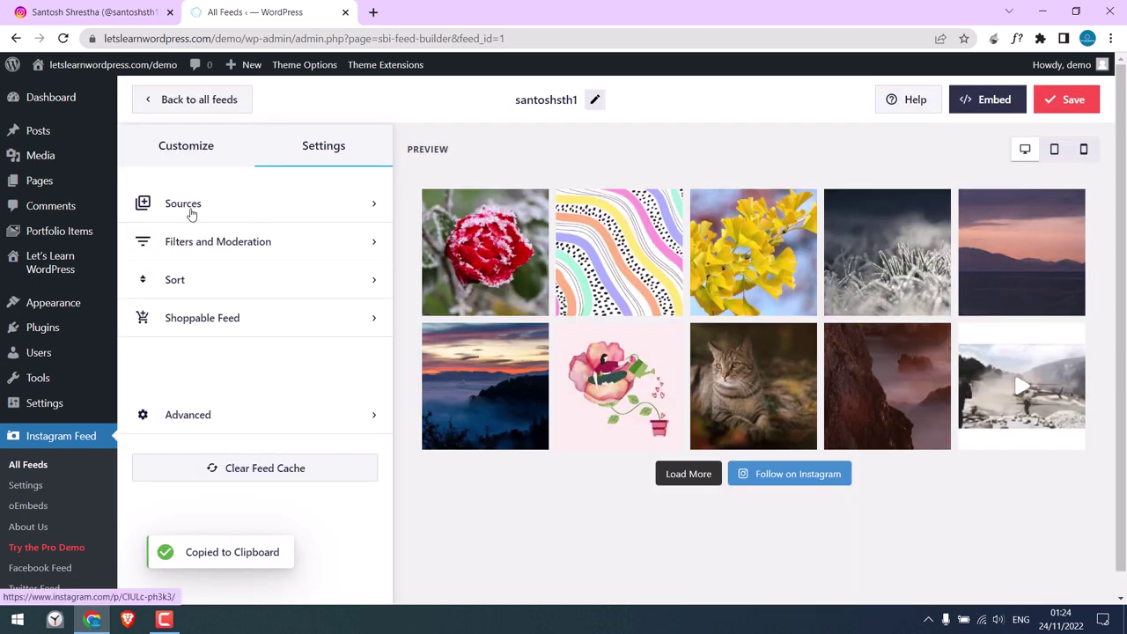
{"action": "mouse_move", "coordinate": [92, 181]}
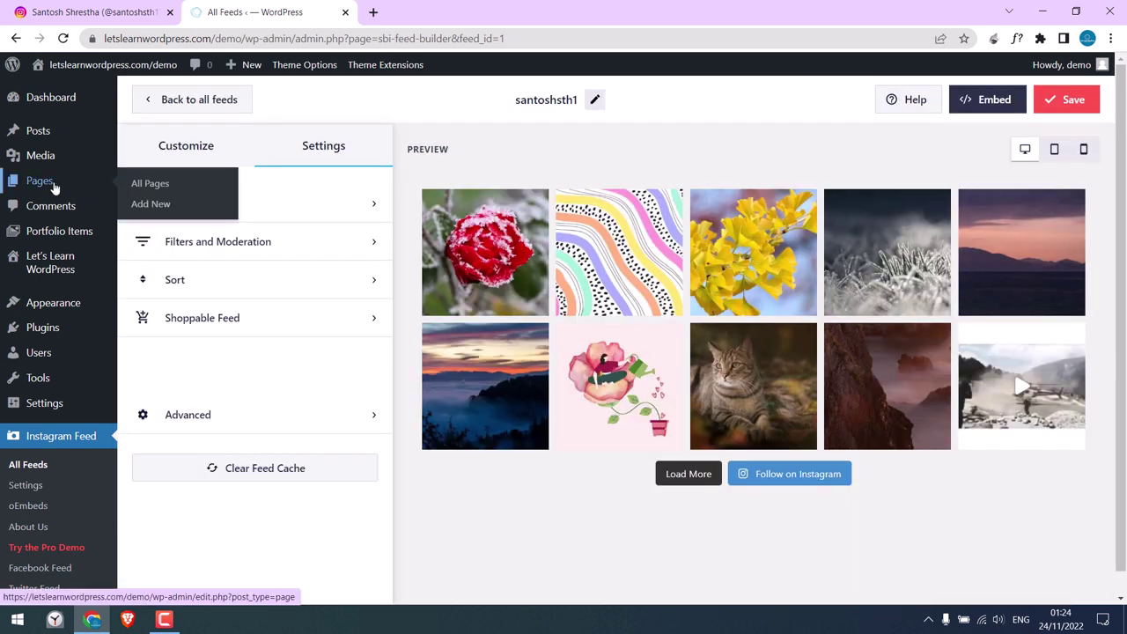
Start a new page titled 'Instagram', dismissing the layout builder tip.
{"action": "left_click", "coordinate": [136, 207]}
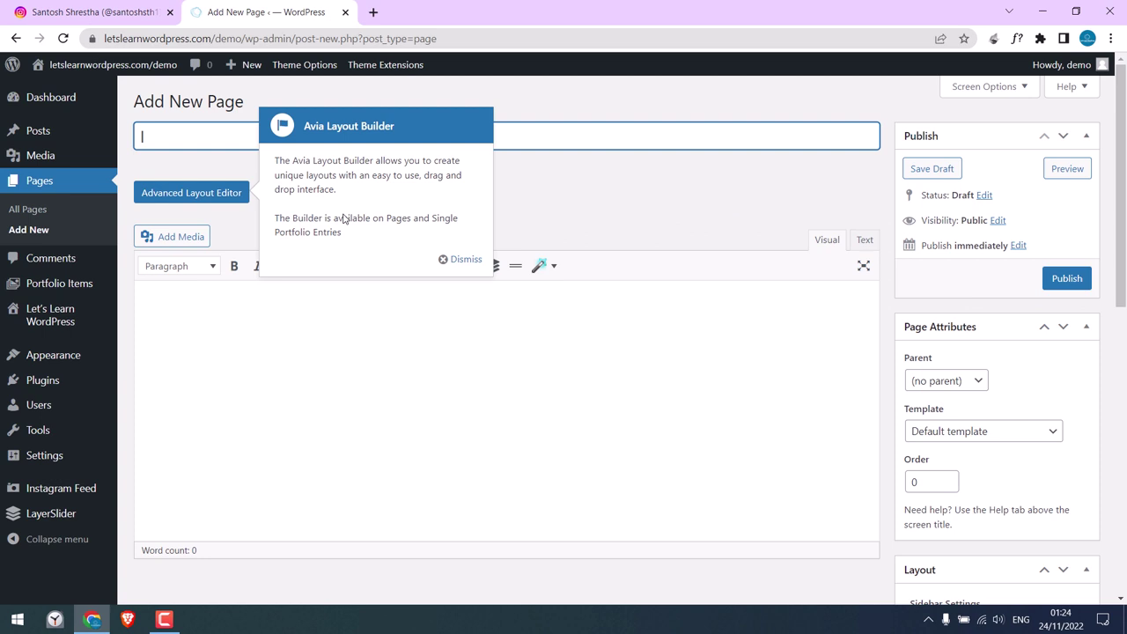
{"action": "left_click", "coordinate": [456, 259]}
{"action": "left_click", "coordinate": [171, 146]}
{"action": "type", "text": "Instagram"}
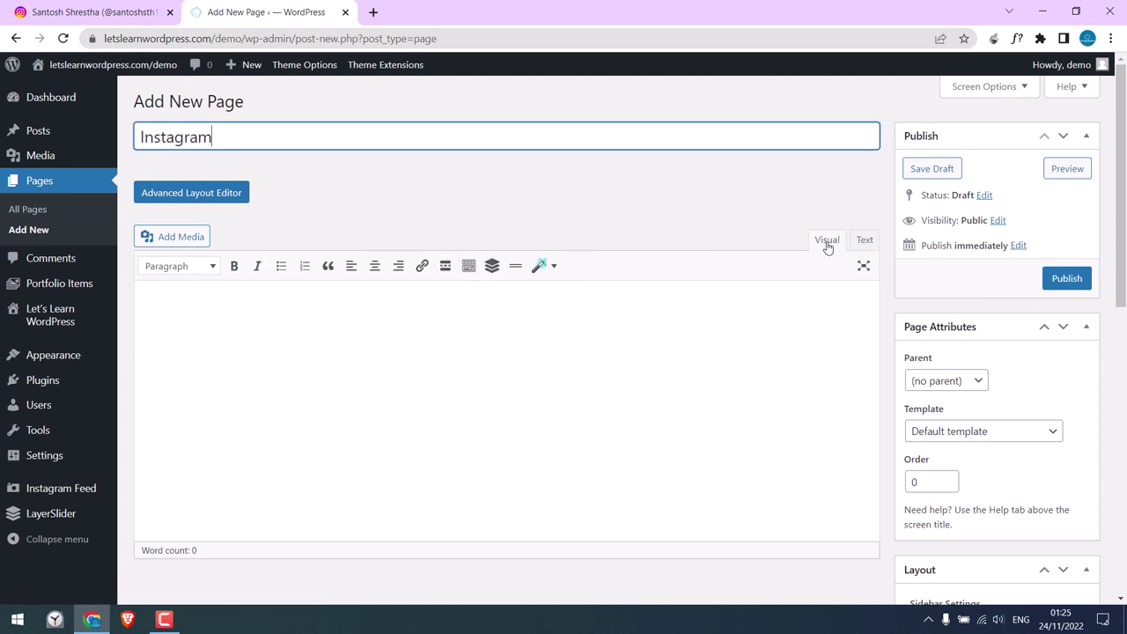
Paste the [instagram-feed feed=1] shortcode into the page's Text body and publish it.
{"action": "left_click", "coordinate": [864, 240]}
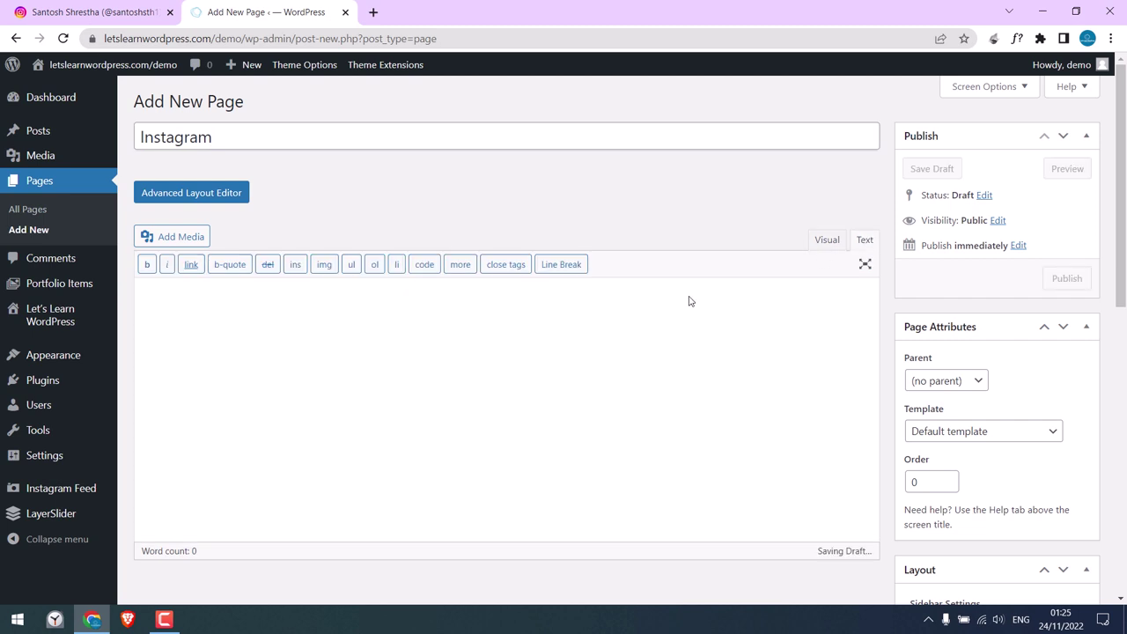
{"action": "left_click", "coordinate": [522, 341]}
{"action": "key", "text": "ctrl+v"}
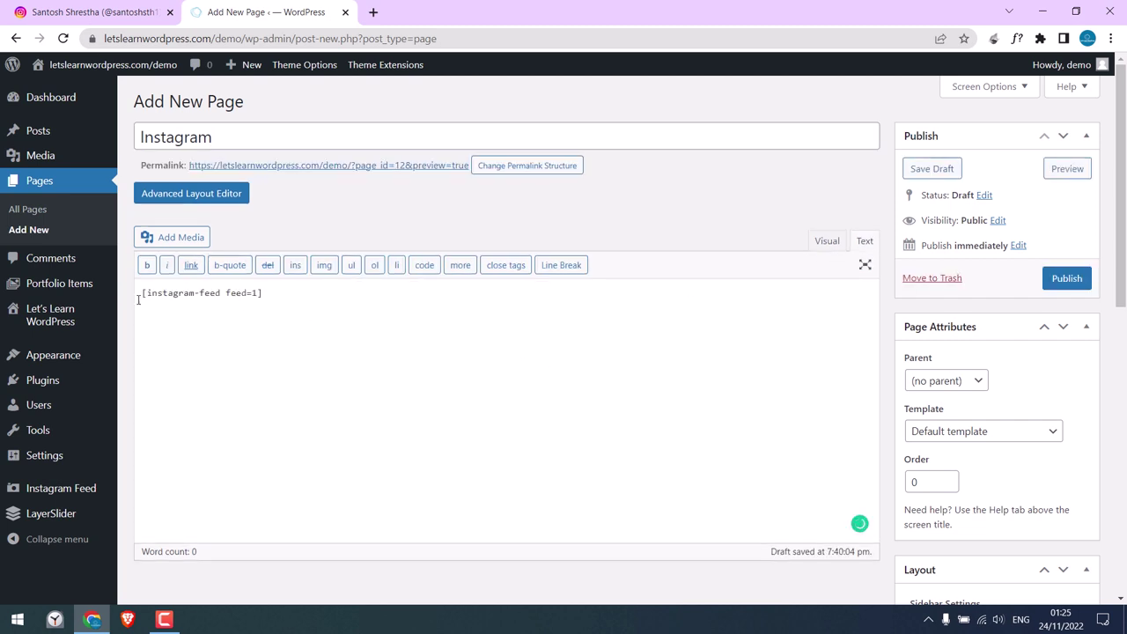
{"action": "left_click", "coordinate": [1066, 278]}
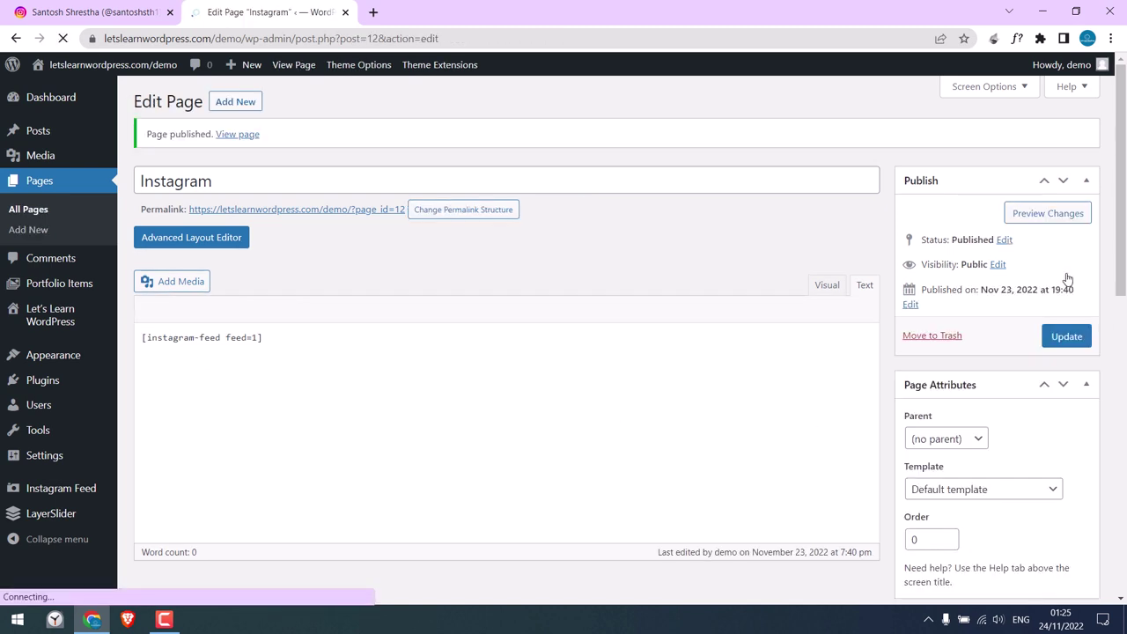
Open the published Instagram page in a new browser tab to view the photo grid.
{"action": "left_click", "coordinate": [370, 214]}
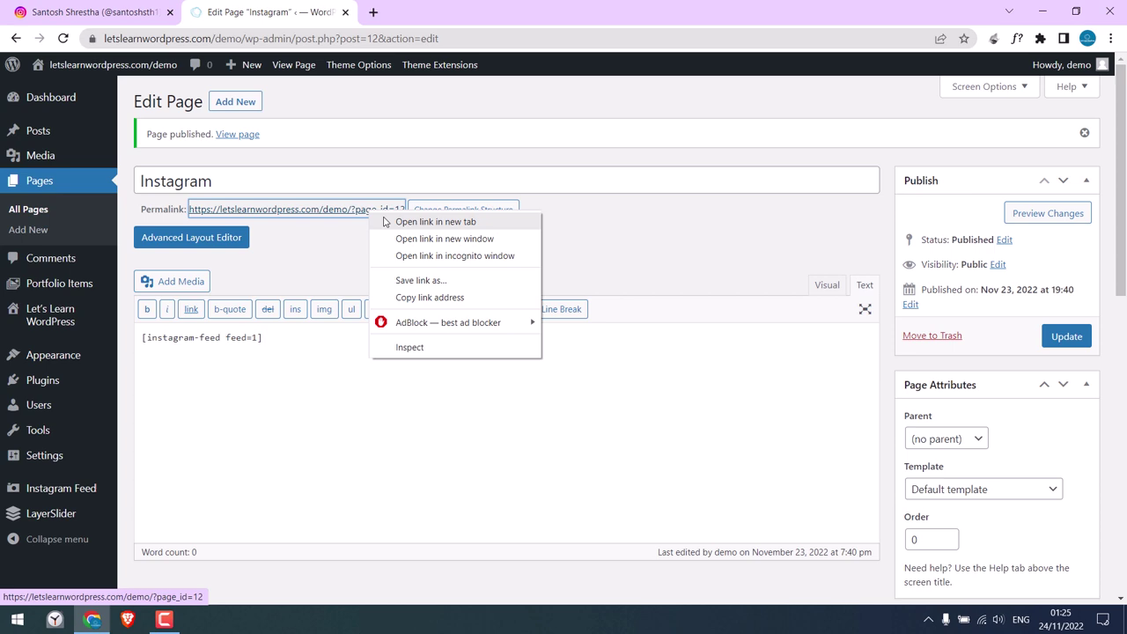
{"action": "left_click", "coordinate": [384, 221]}
{"action": "left_click", "coordinate": [434, 9]}
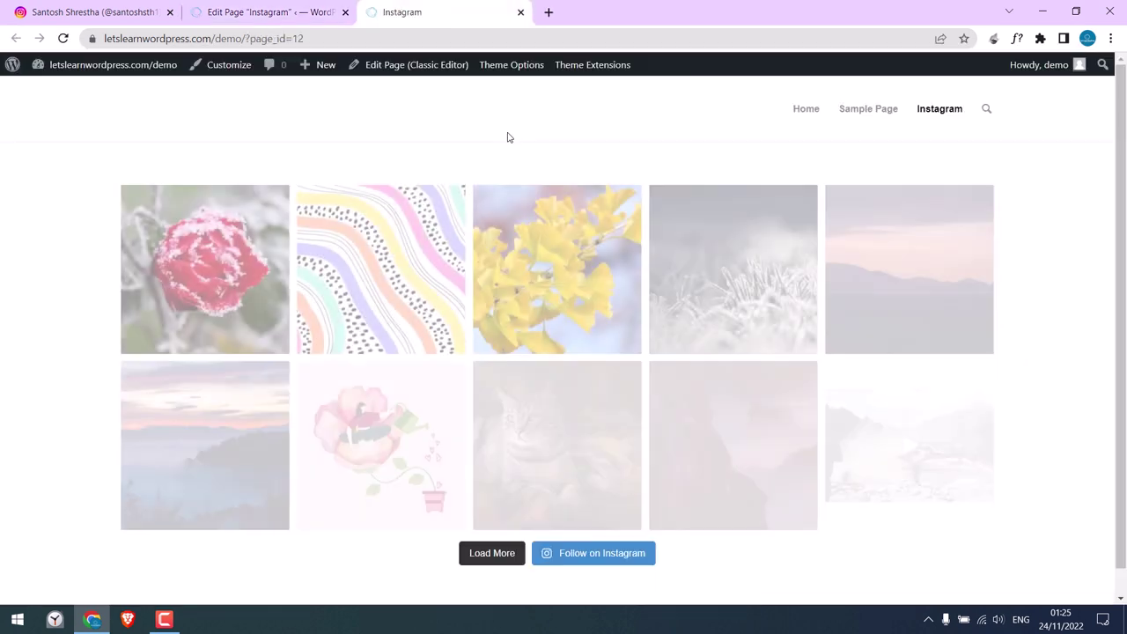
{"action": "scroll", "coordinate": [564, 440], "scroll_direction": "down", "scroll_amount": 1}
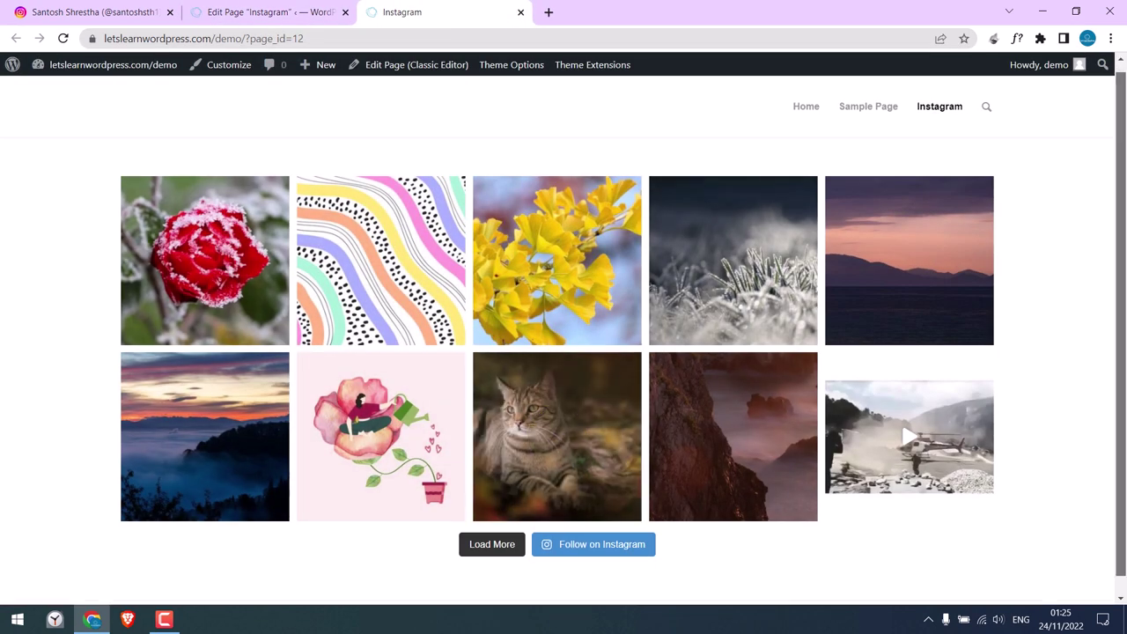
{"action": "scroll", "coordinate": [563, 352], "scroll_direction": "up", "scroll_amount": 1}
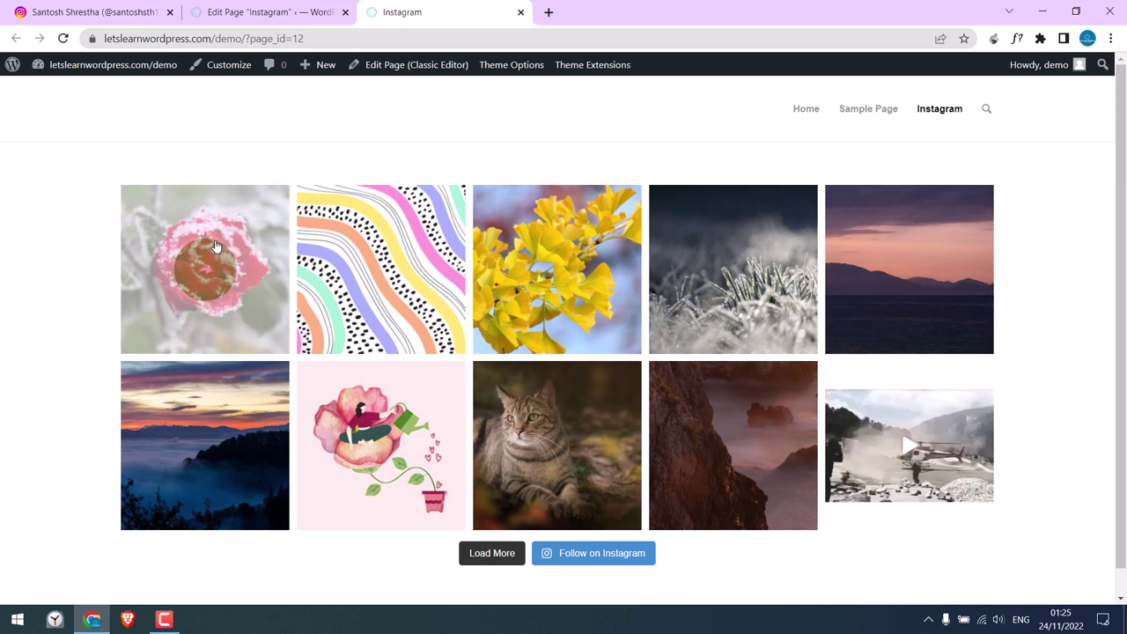
Open the rose photo's Instagram post, close it, and load one more post into the feed.
{"action": "left_click", "coordinate": [249, 245]}
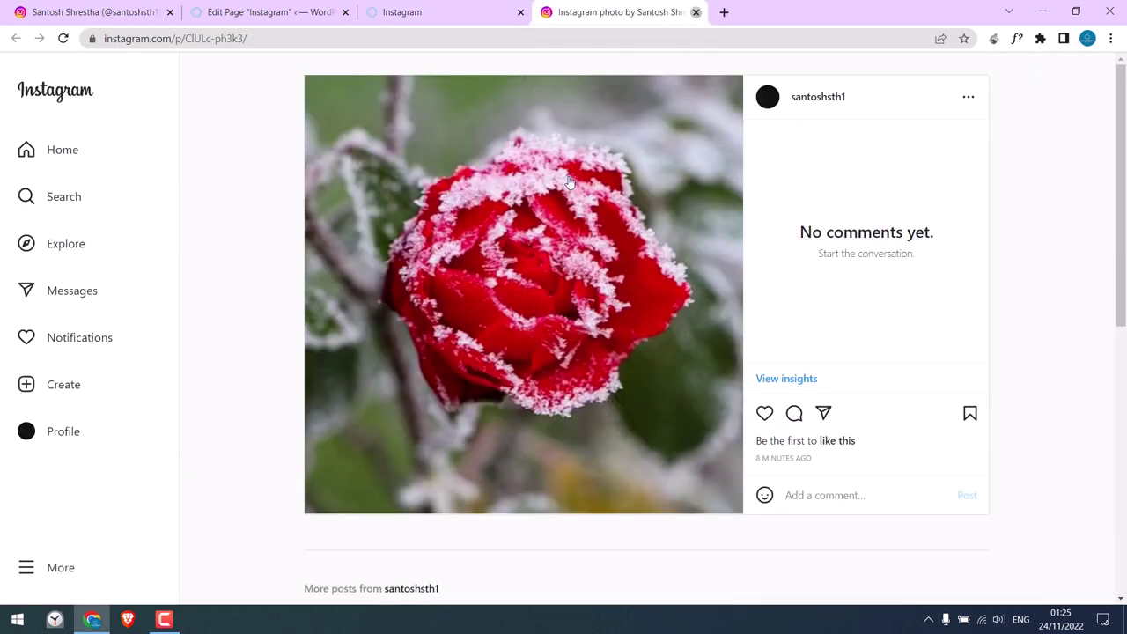
{"action": "left_click", "coordinate": [695, 12]}
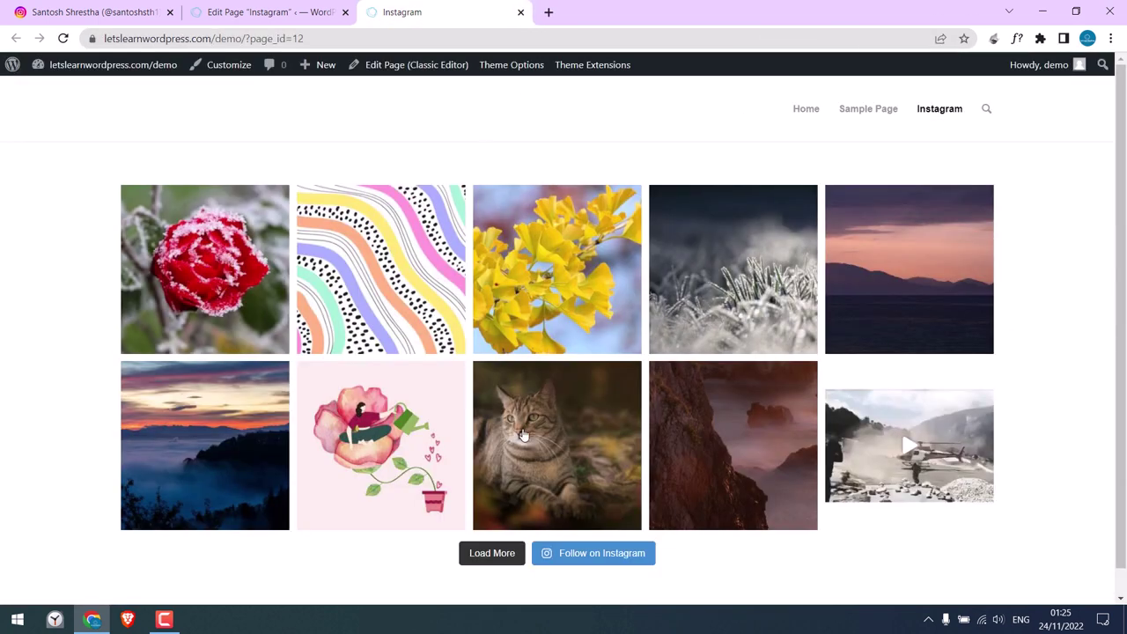
{"action": "left_click", "coordinate": [488, 555]}
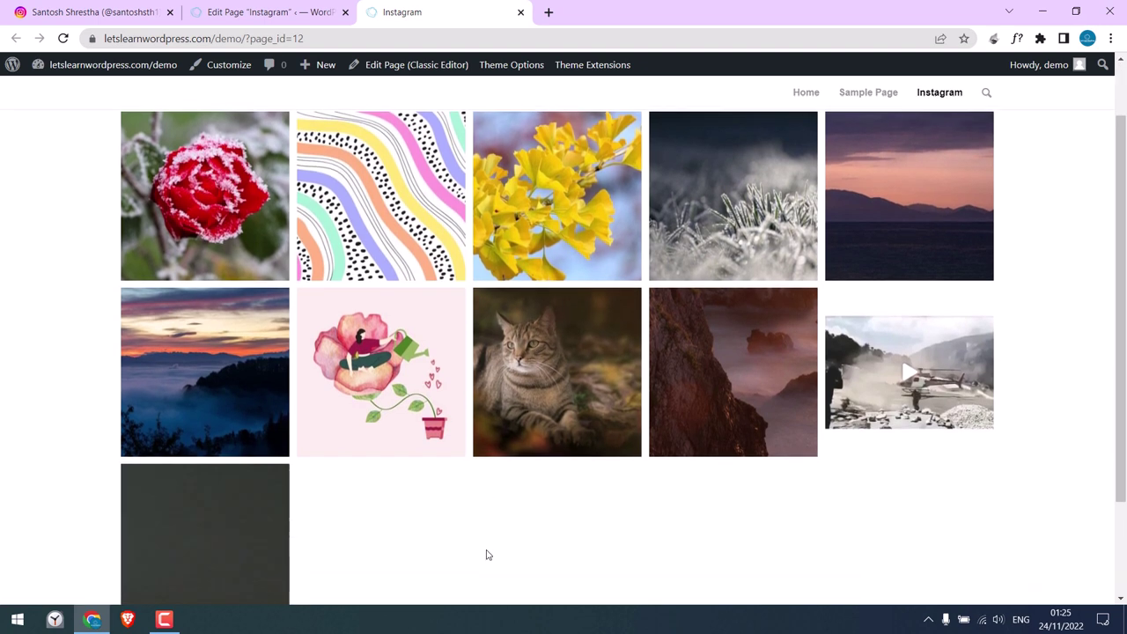
{"action": "scroll", "coordinate": [220, 513], "scroll_direction": "down", "scroll_amount": 2}
{"action": "scroll", "coordinate": [860, 169], "scroll_direction": "up", "scroll_amount": 2}
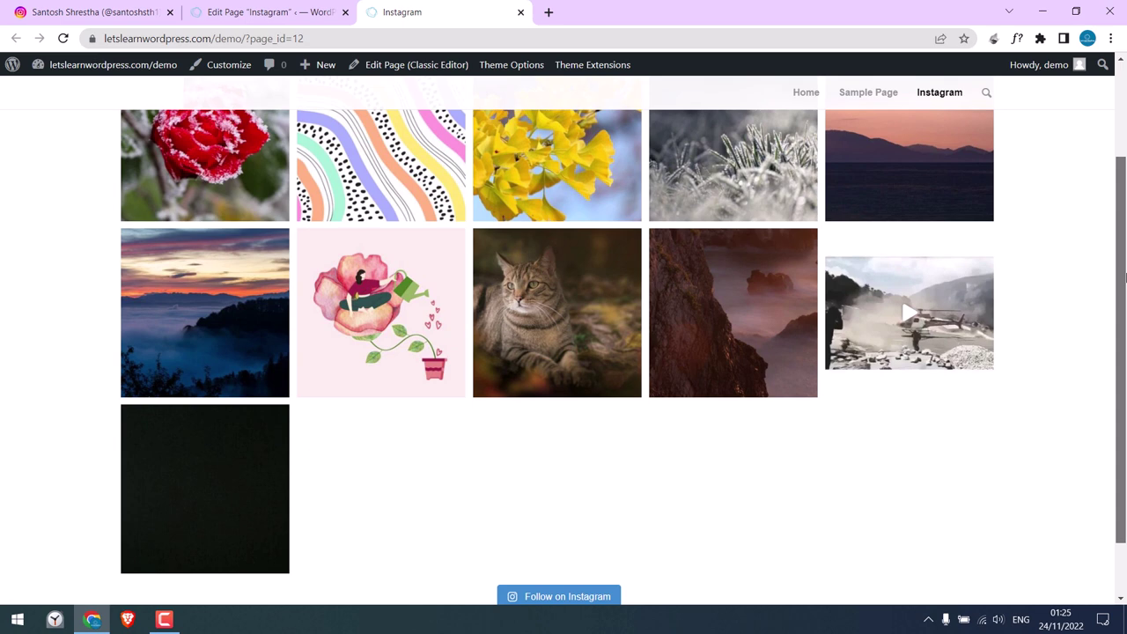